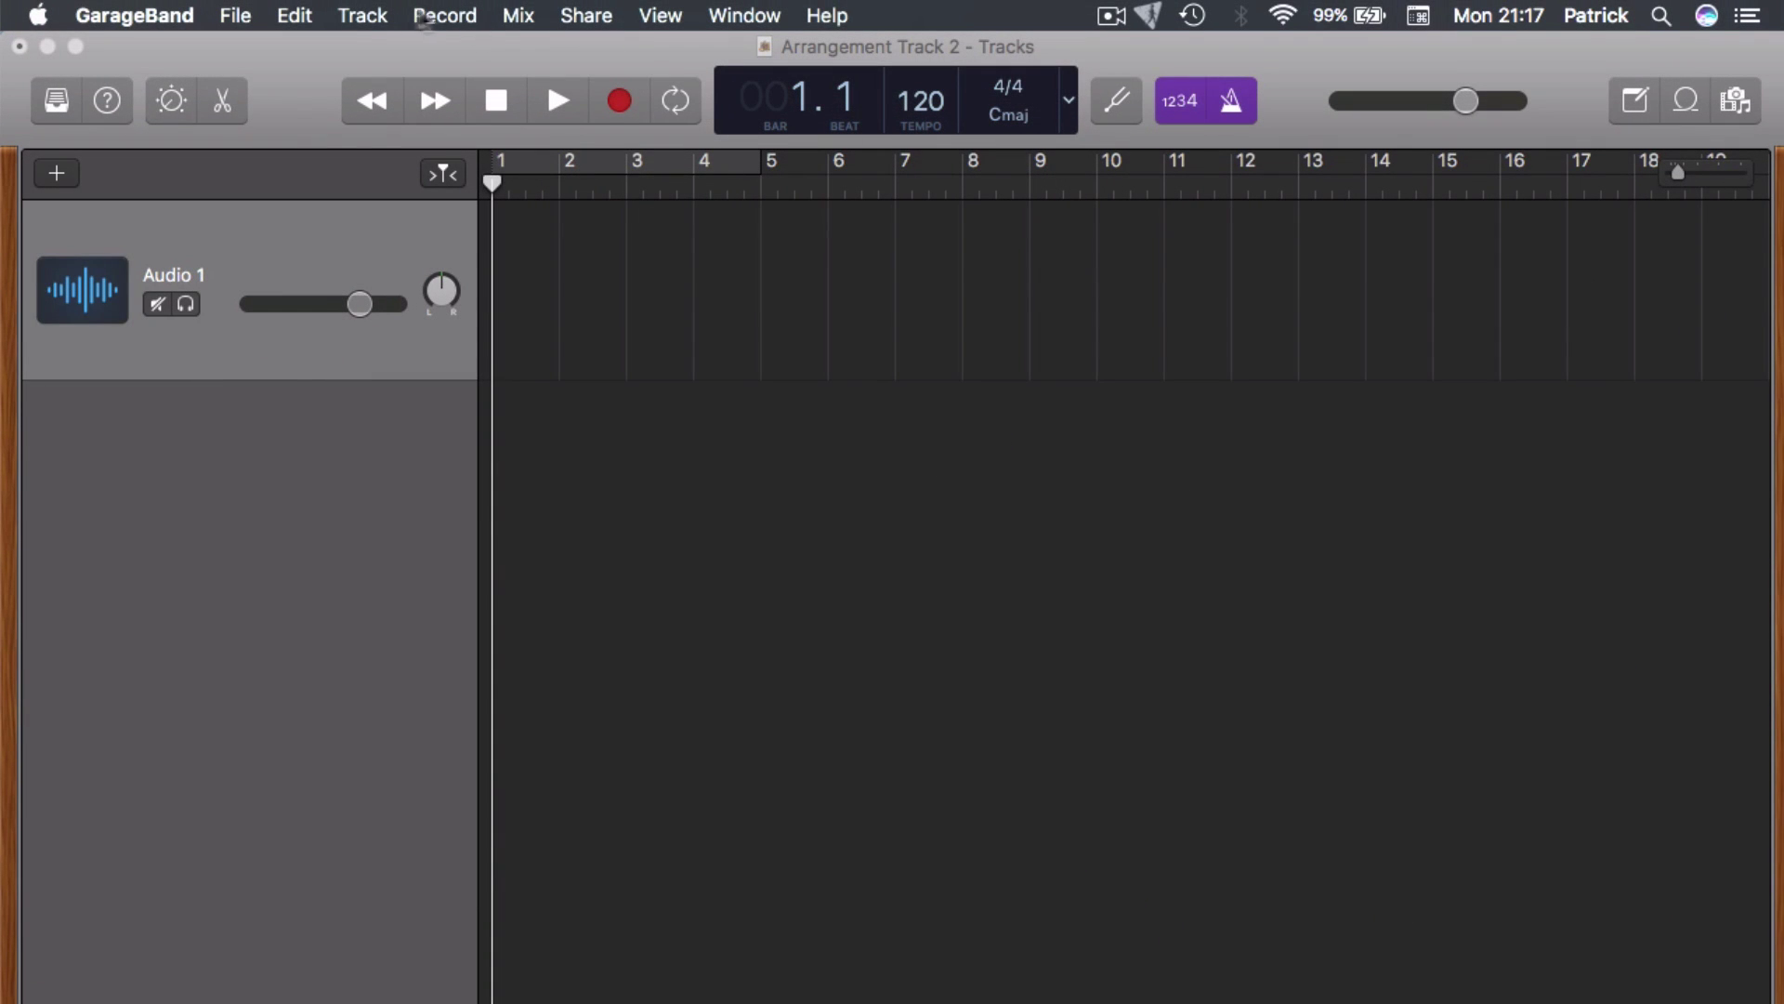
Show the arrangement track and add Intro (bars 1–9) and Verse (bars 9–17) sections
left_click(363, 15)
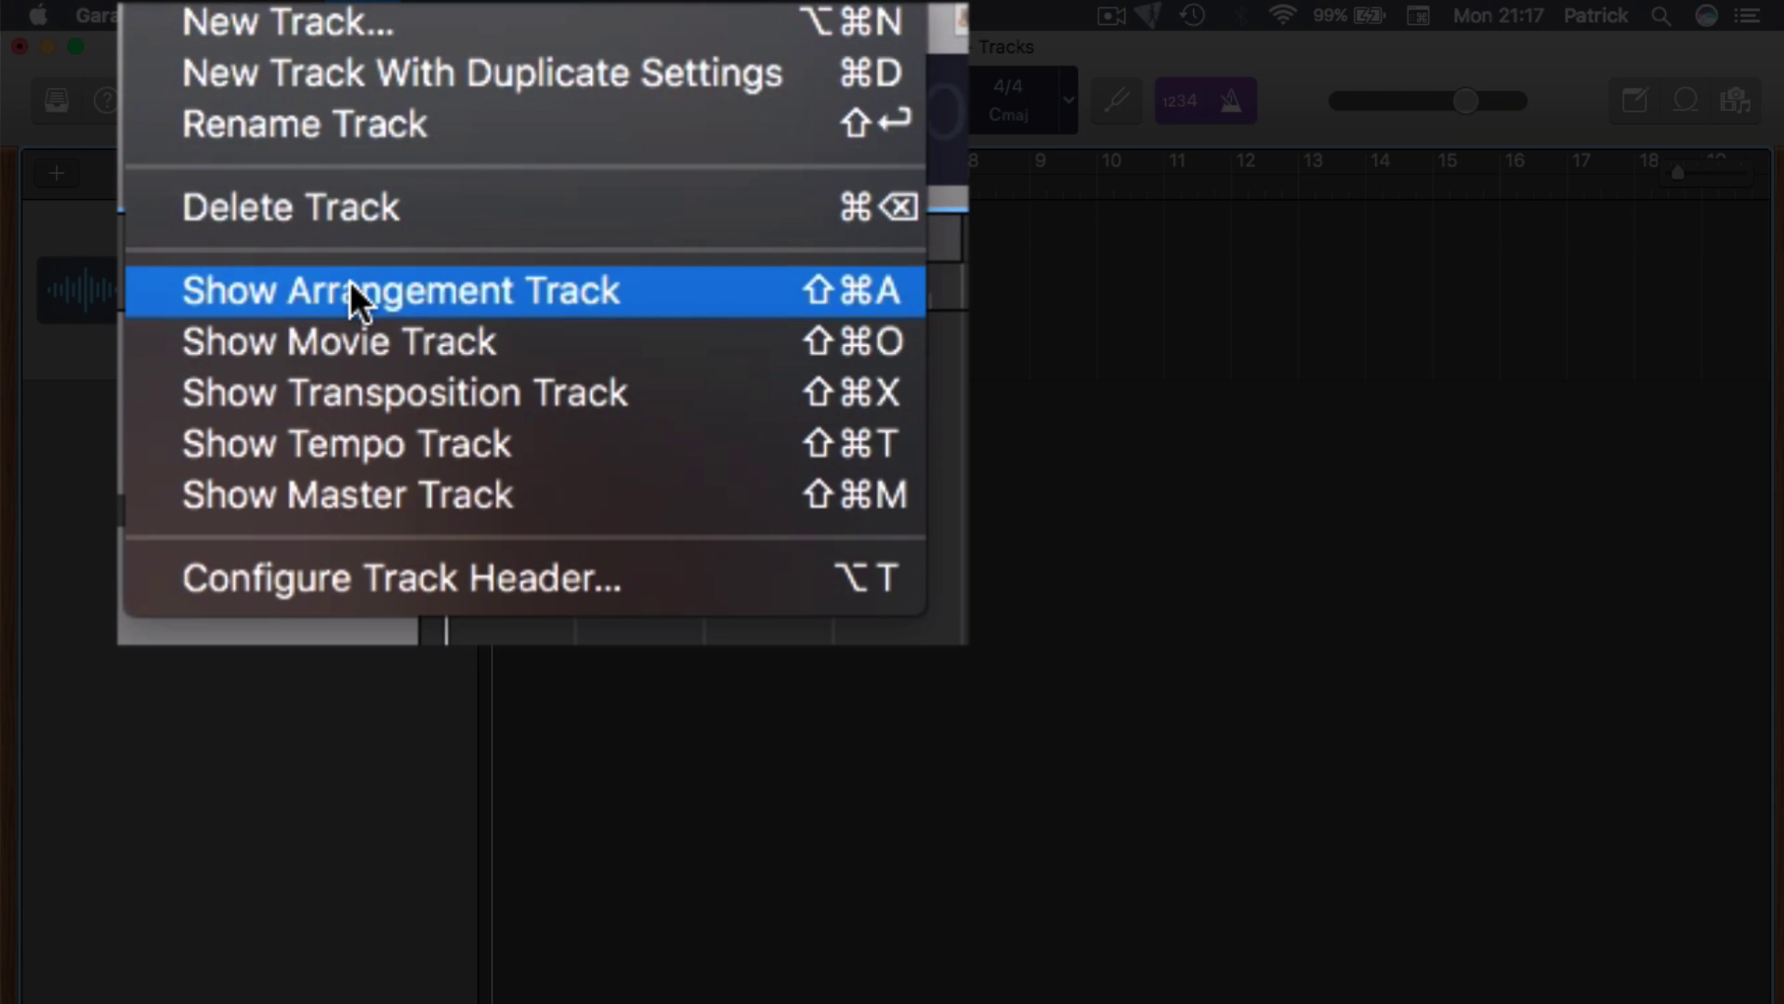
left_click(350, 291)
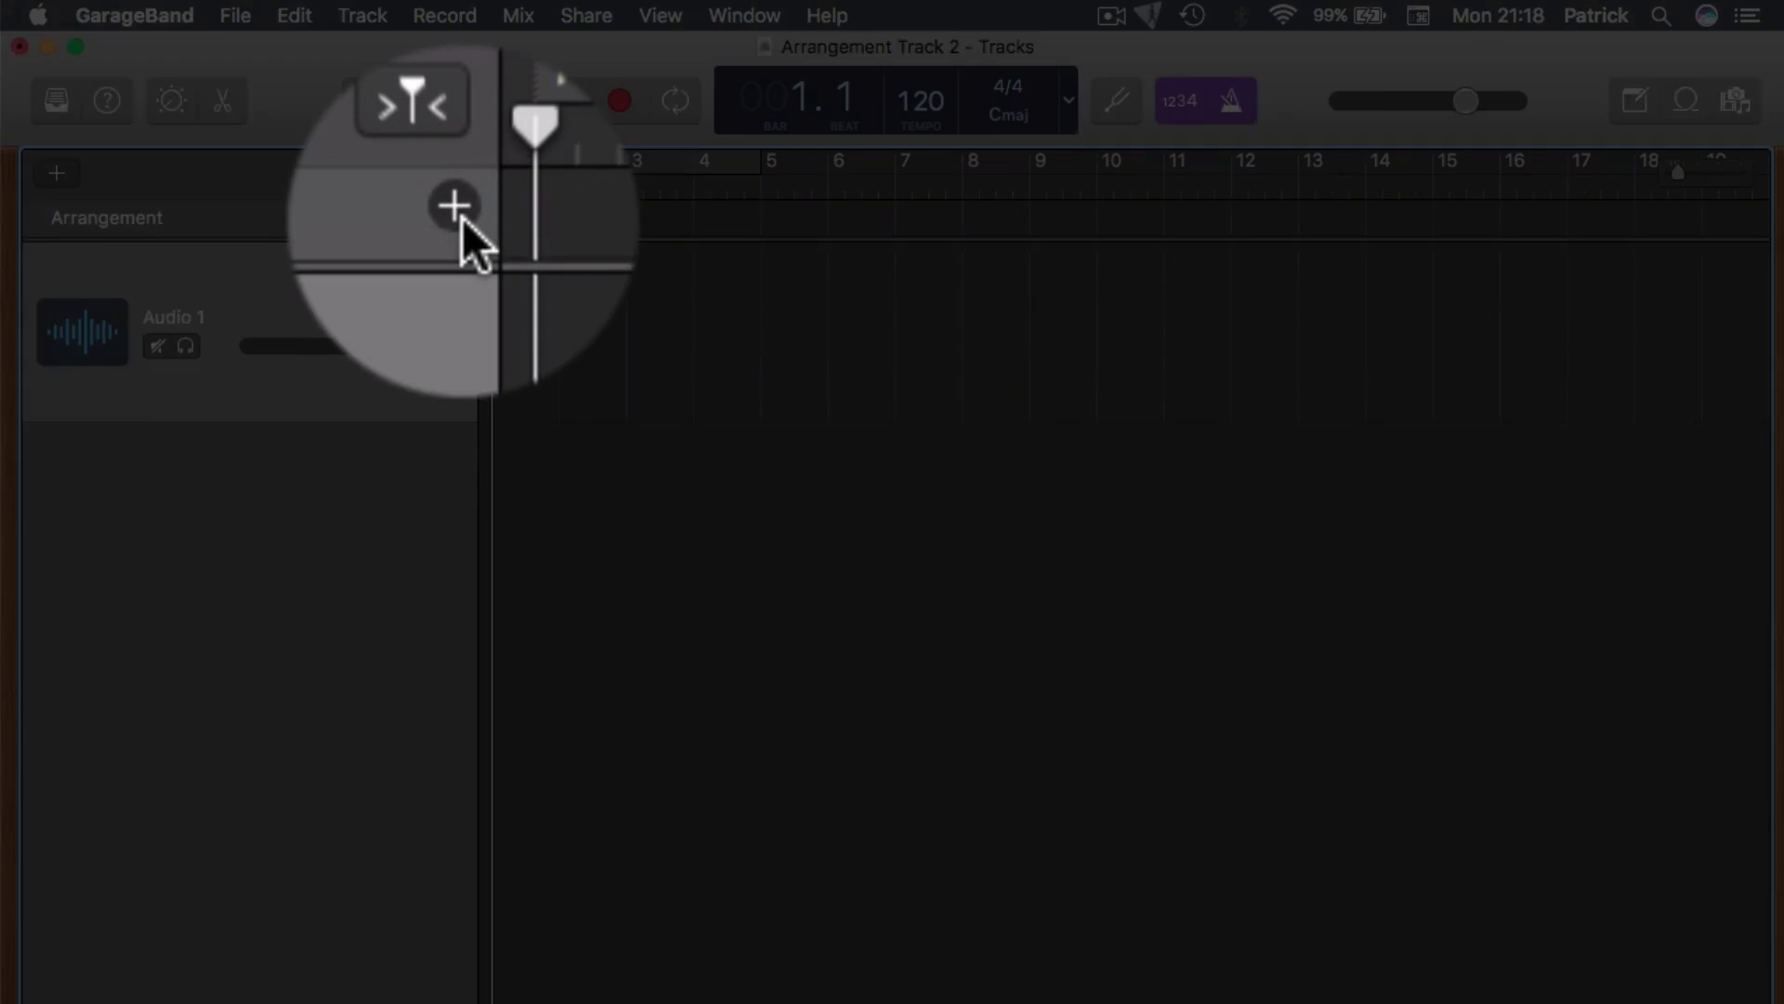
left_click(459, 215)
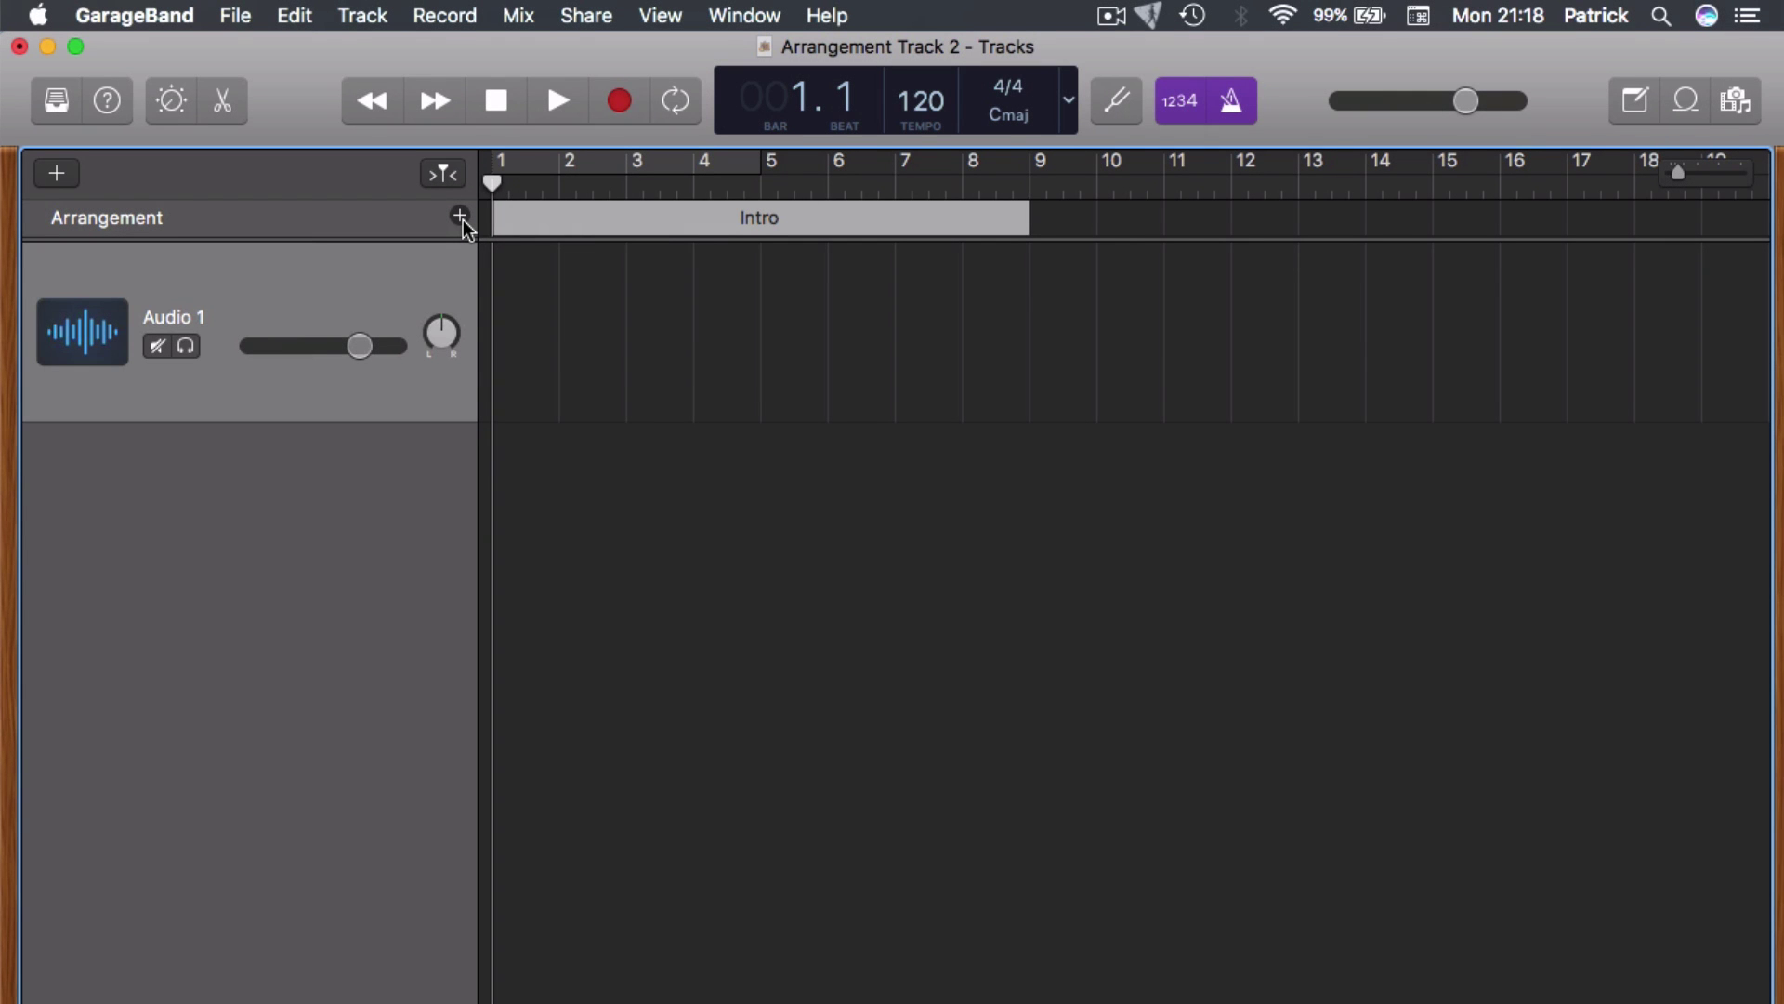
left_click(460, 220)
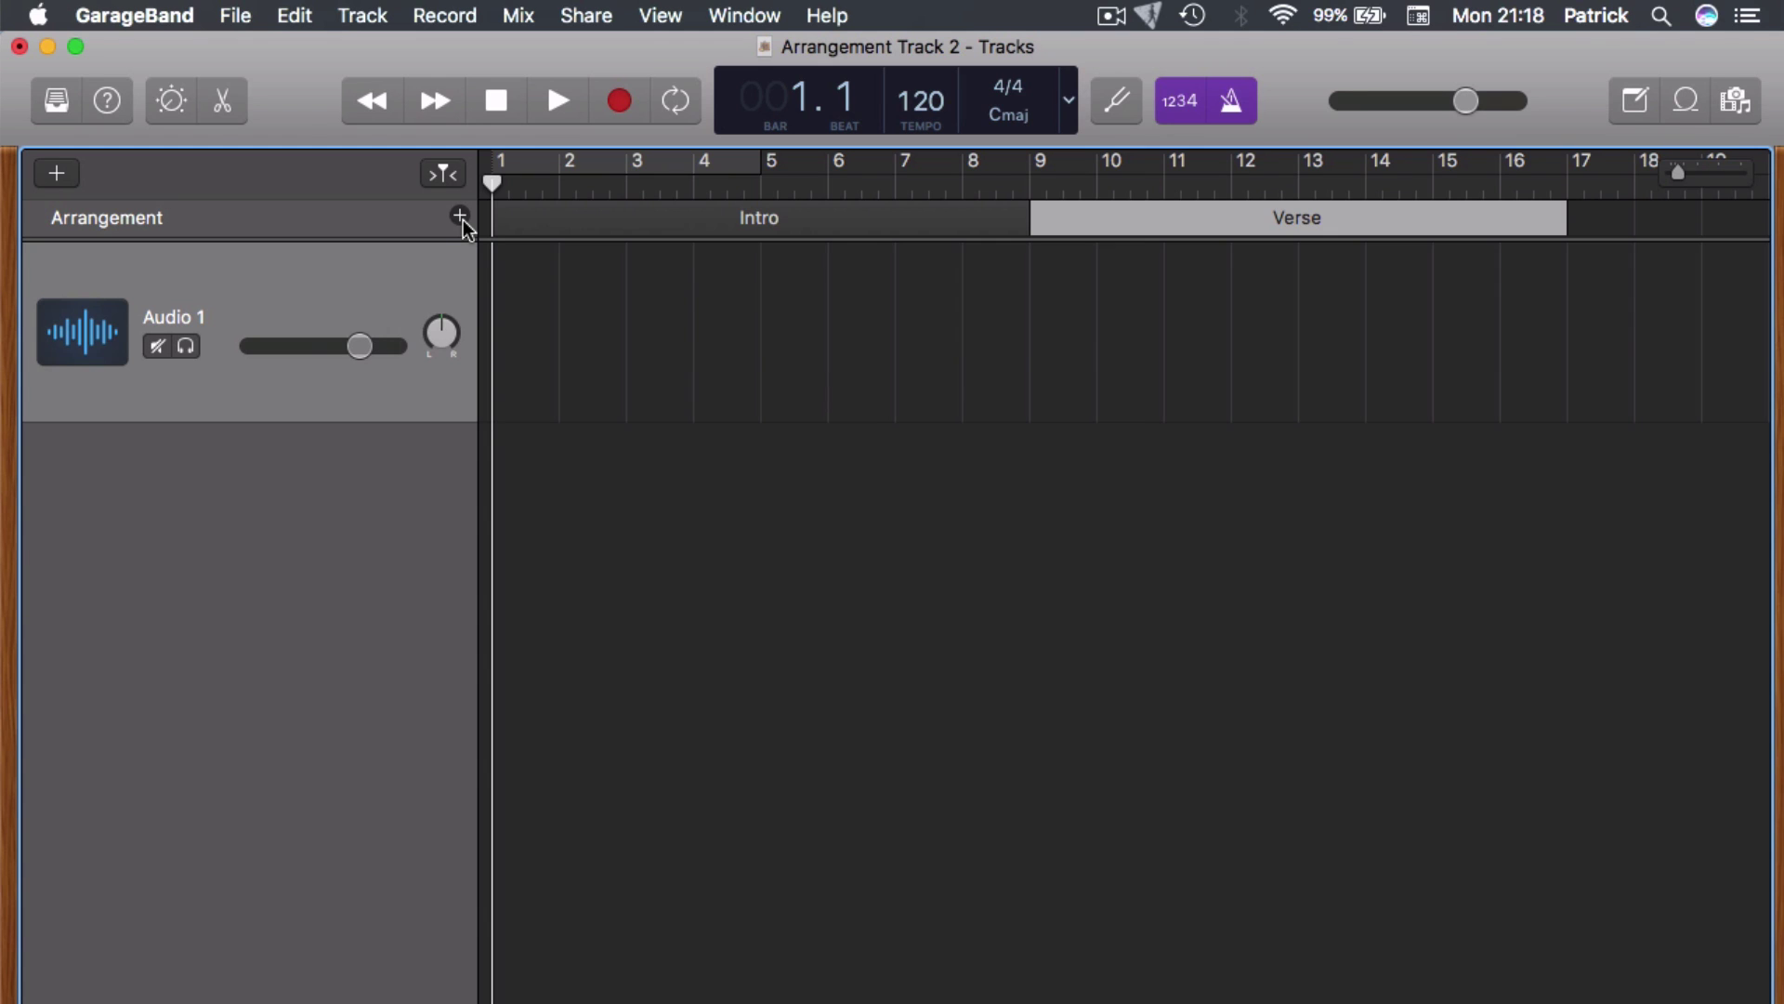
Add a Chorus section spanning bars 17–23 and rename it 'Awesome Face Melting Solo'
left_click(462, 221)
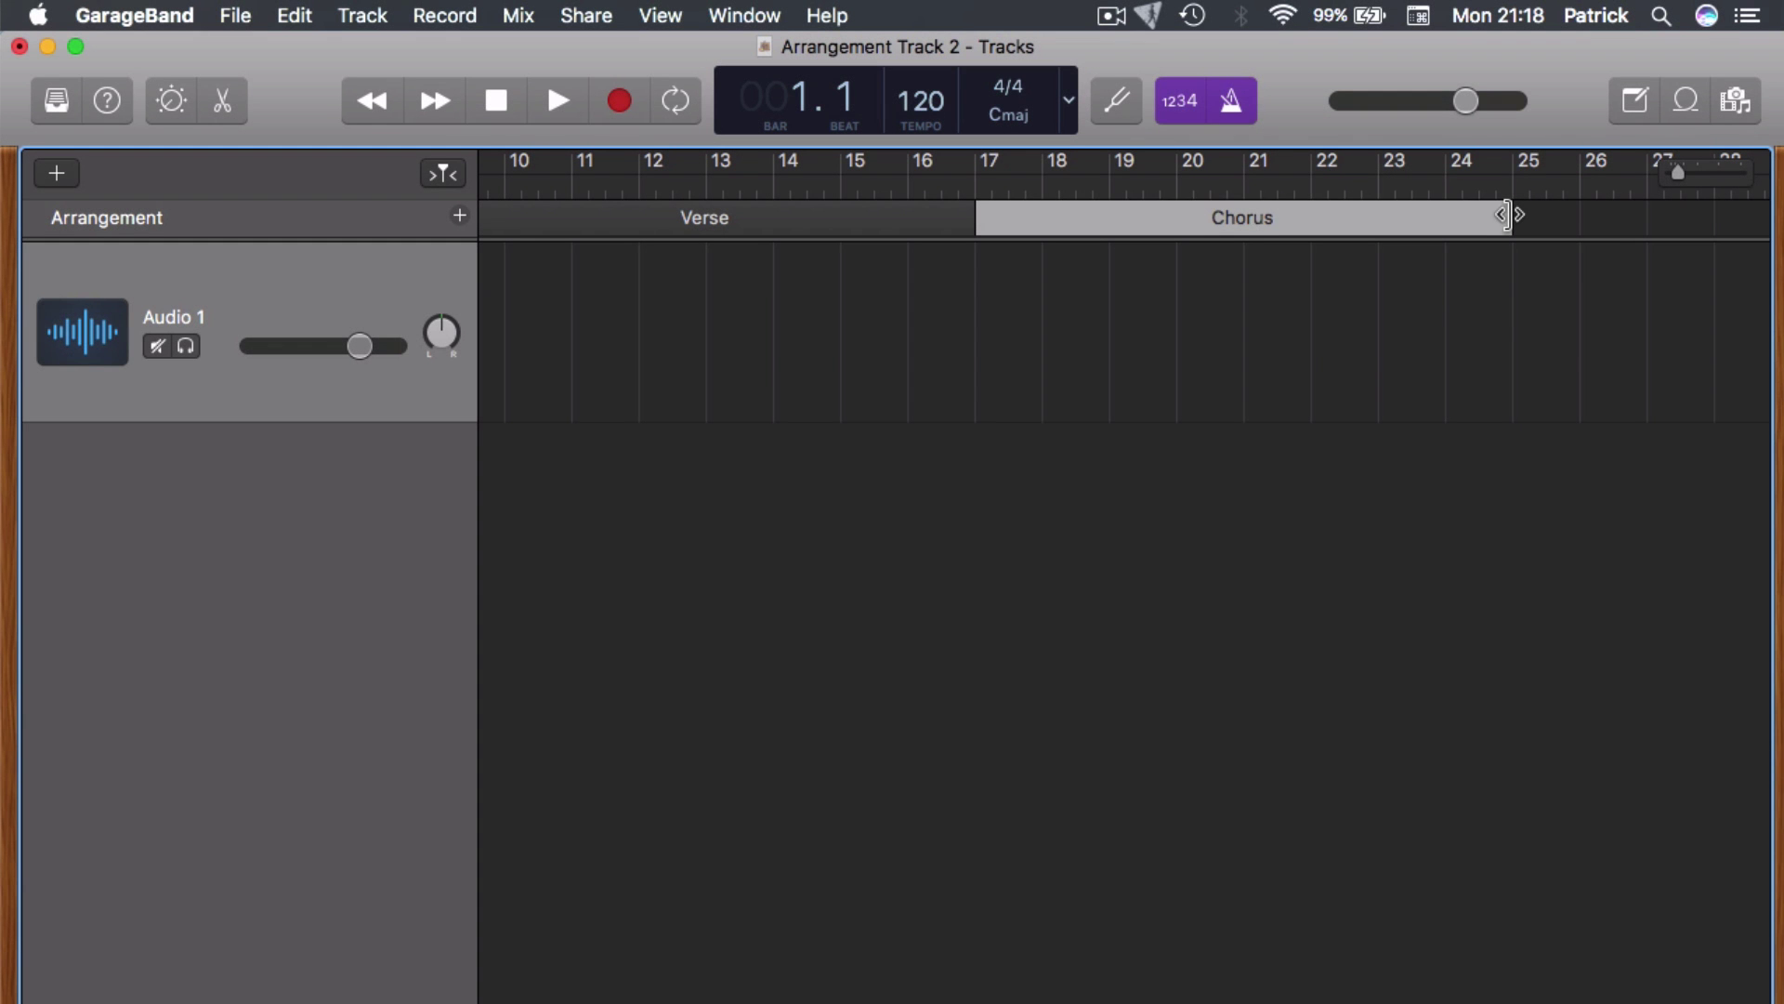
left_click_drag(1509, 214, 1385, 214)
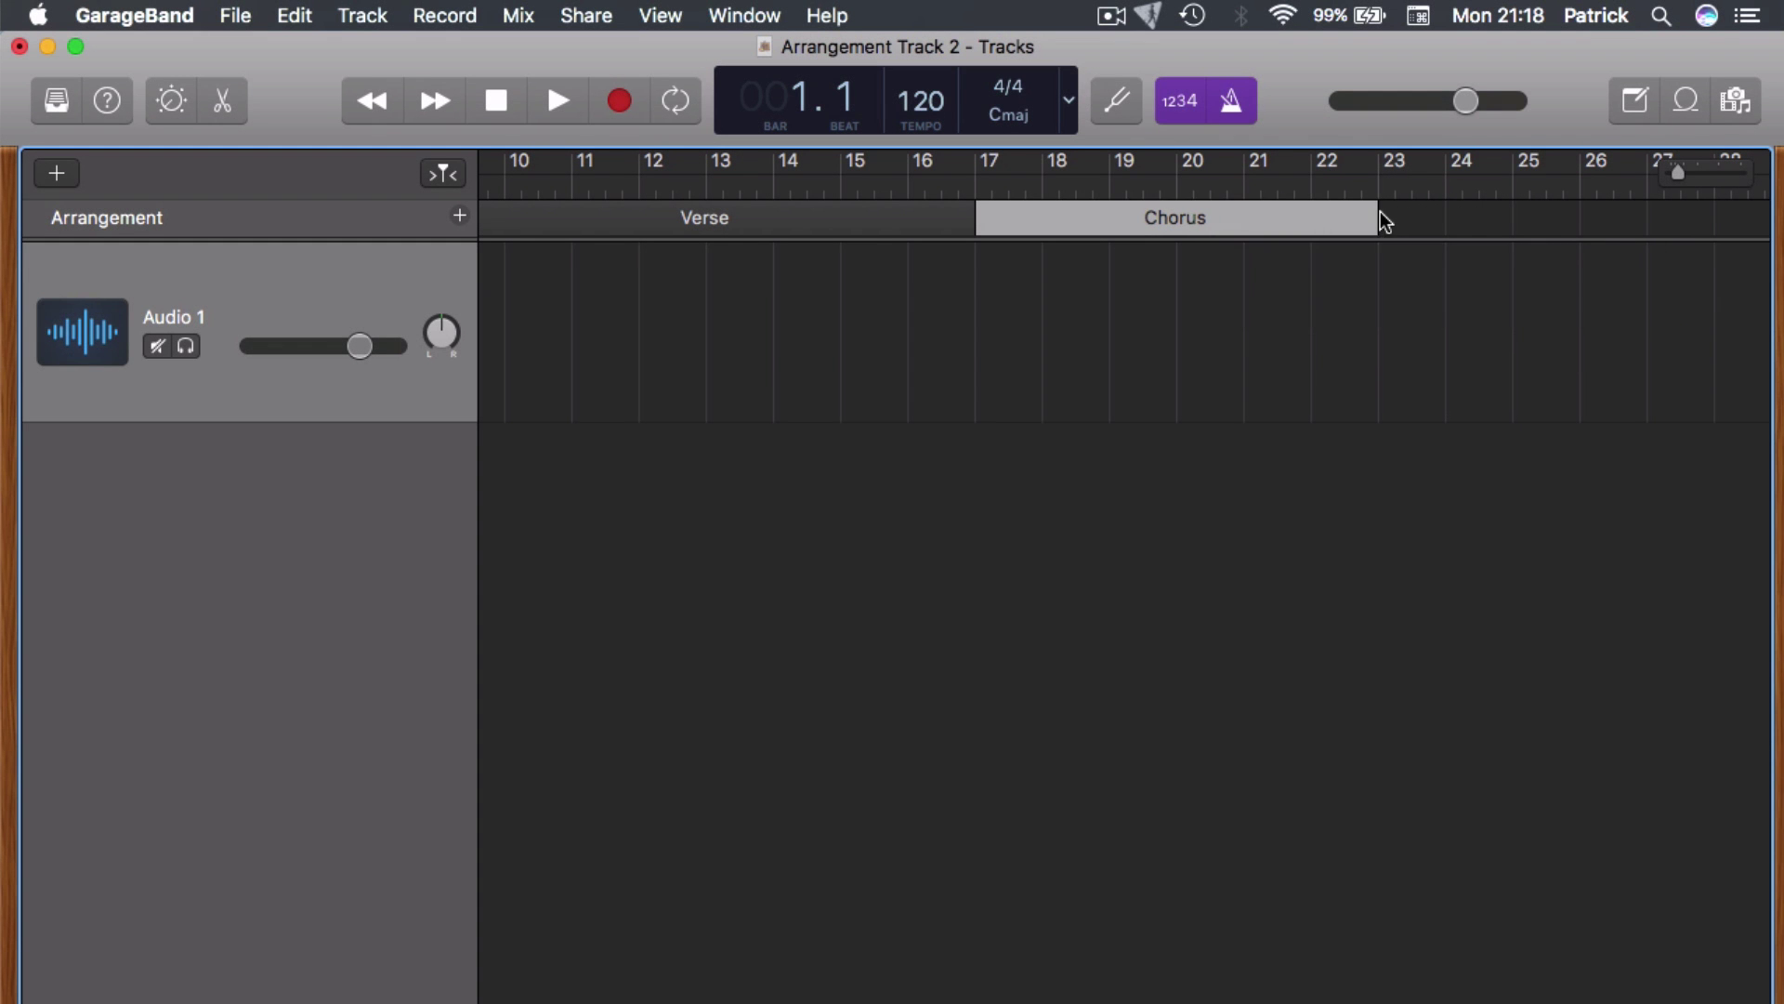
left_click(1189, 226)
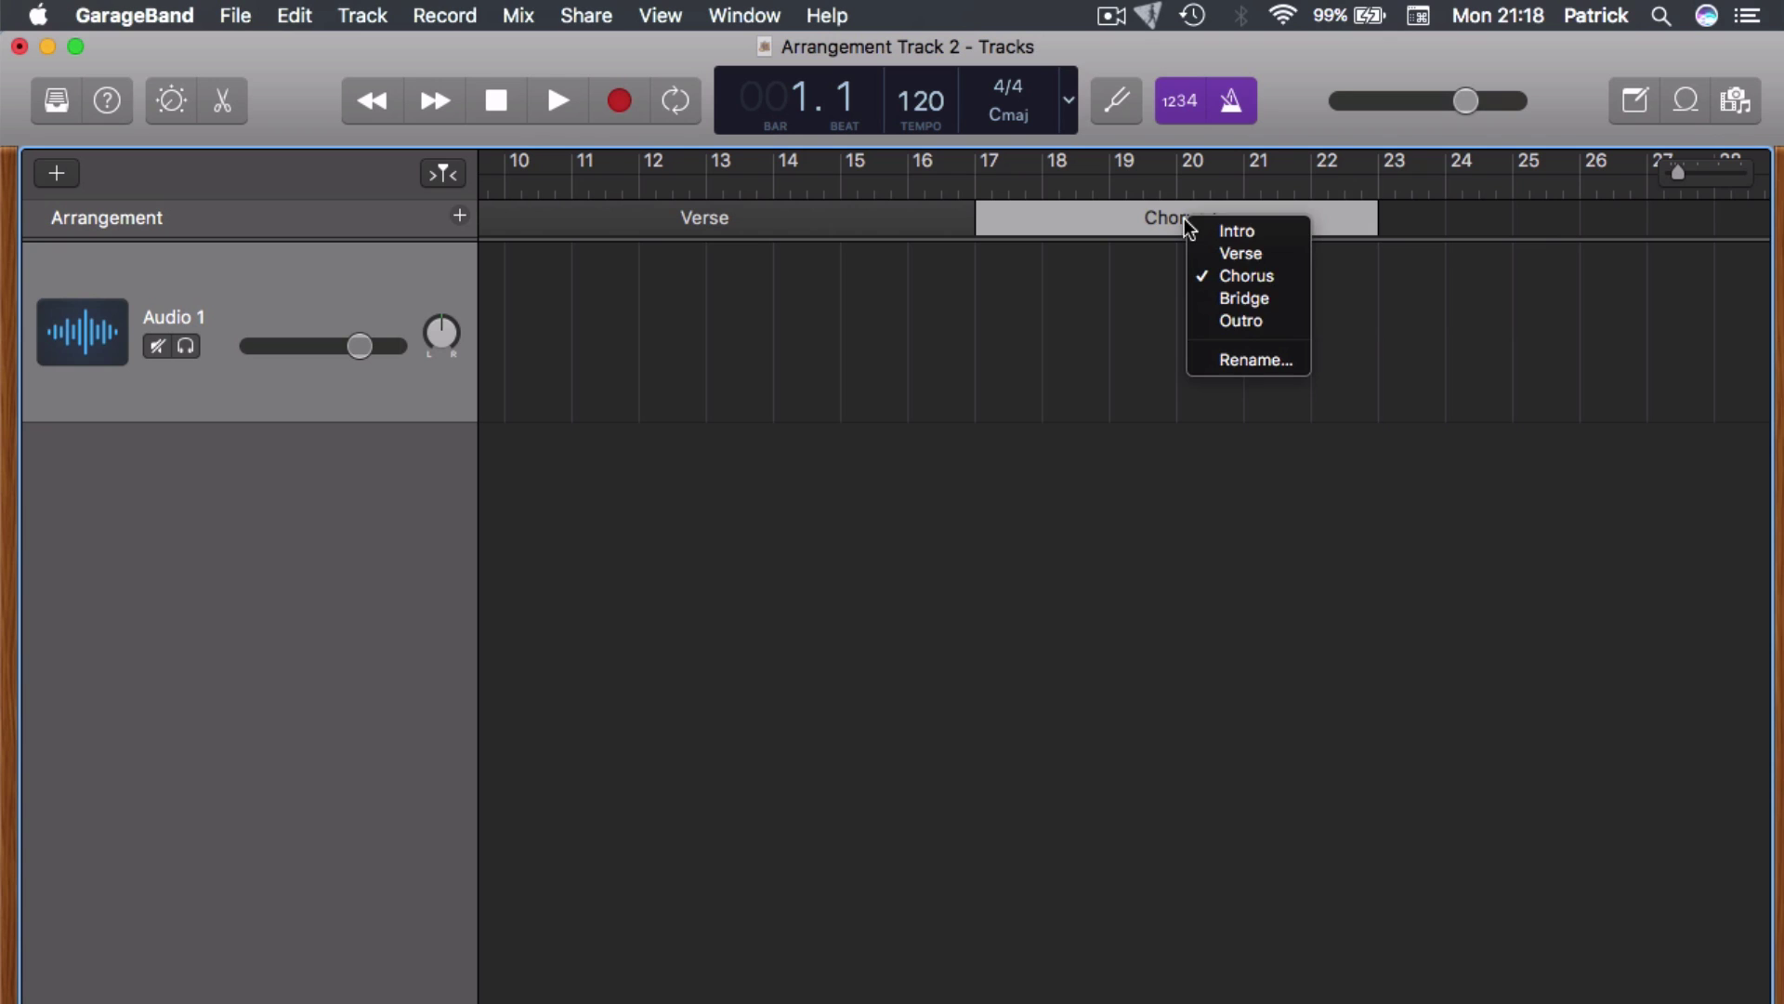
left_click(1256, 360)
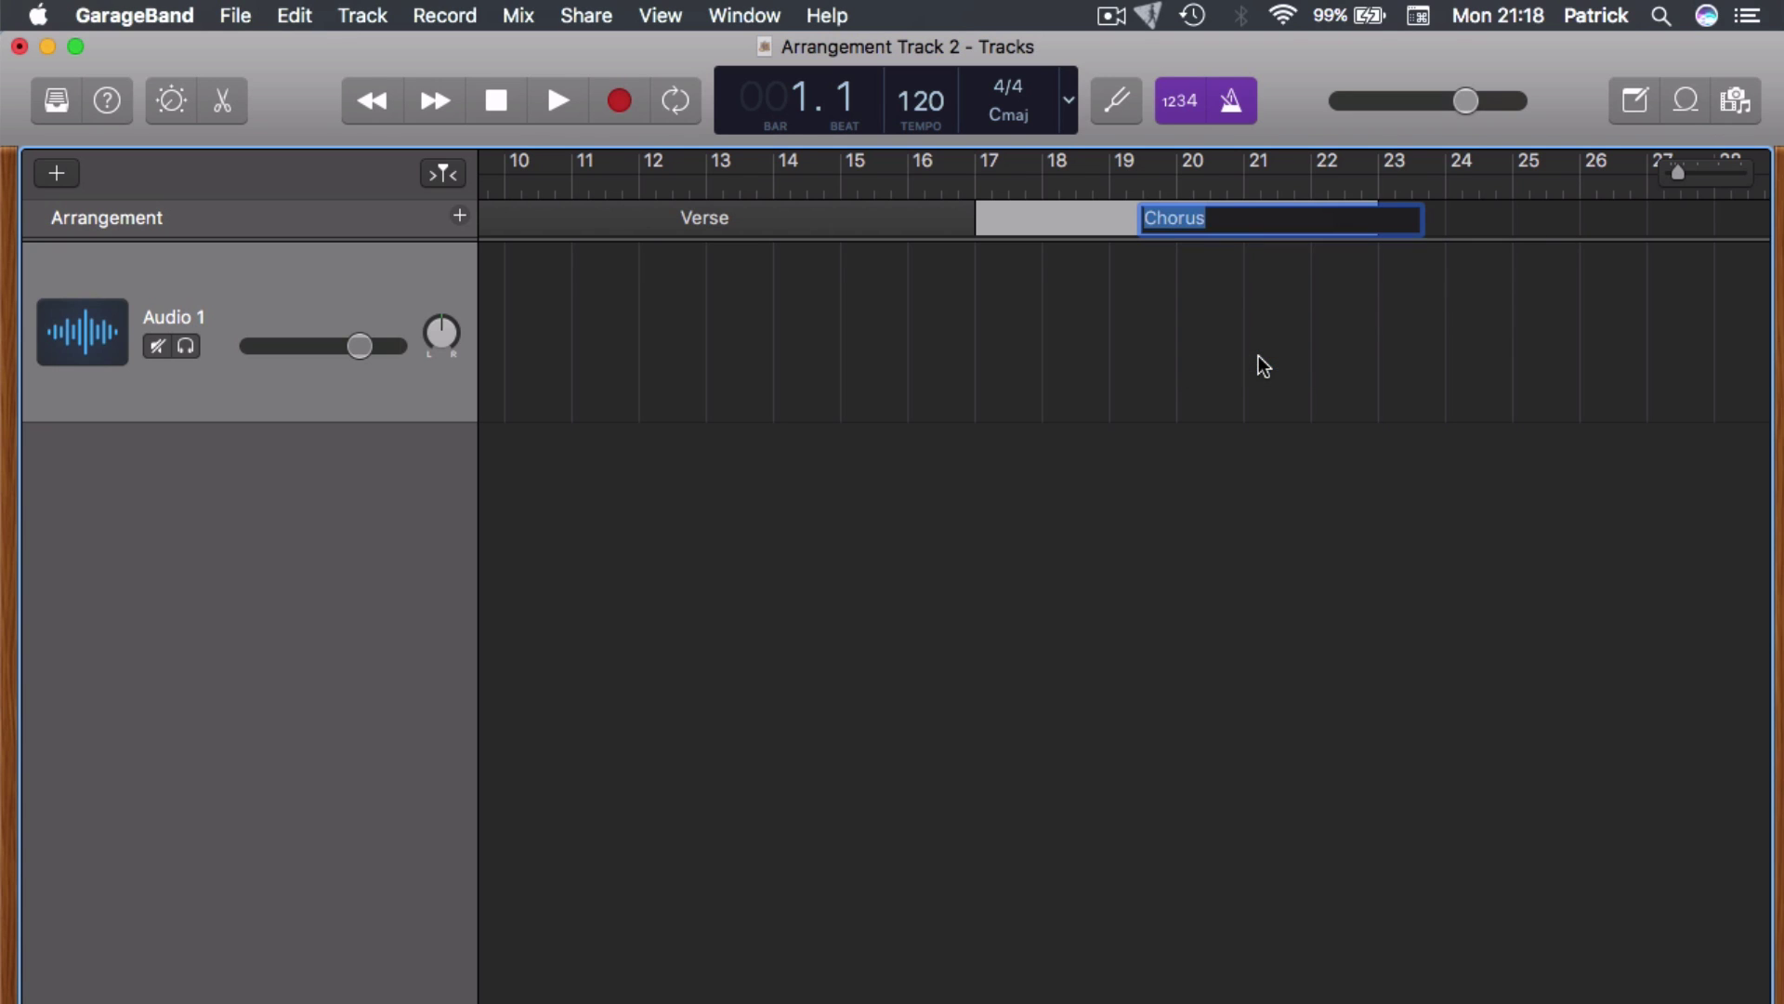
type("Awesome Face Melting Solo")
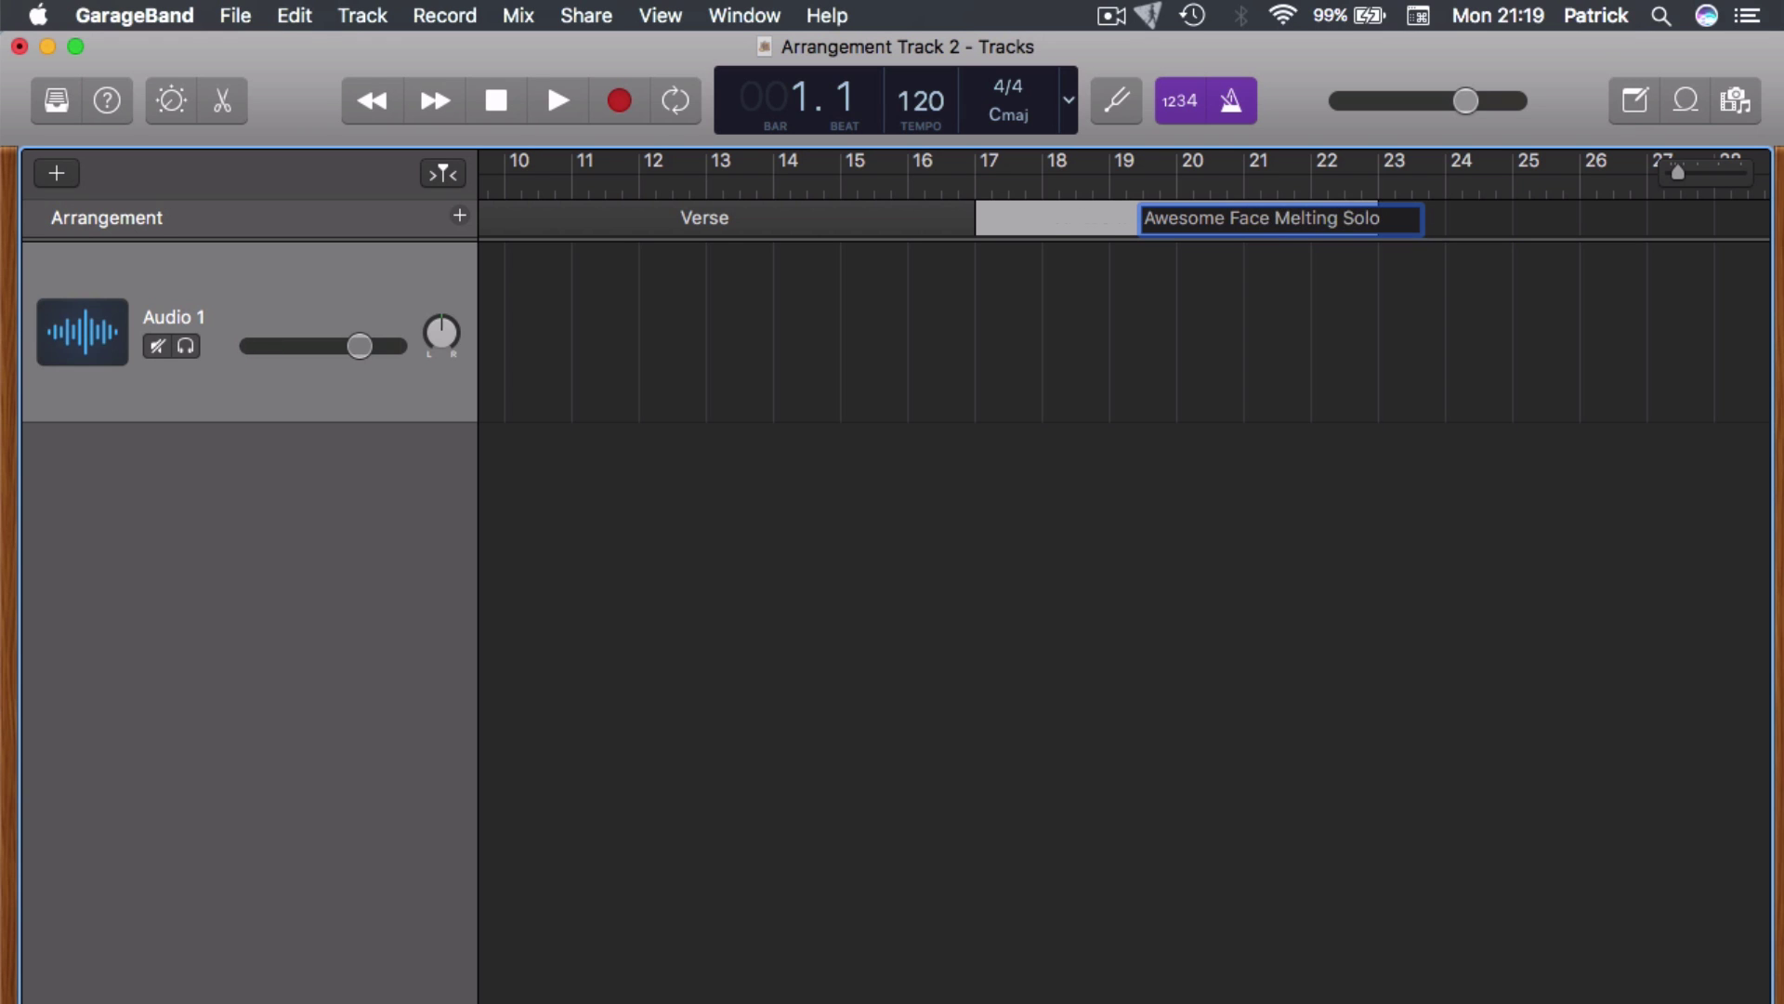
key("Return")
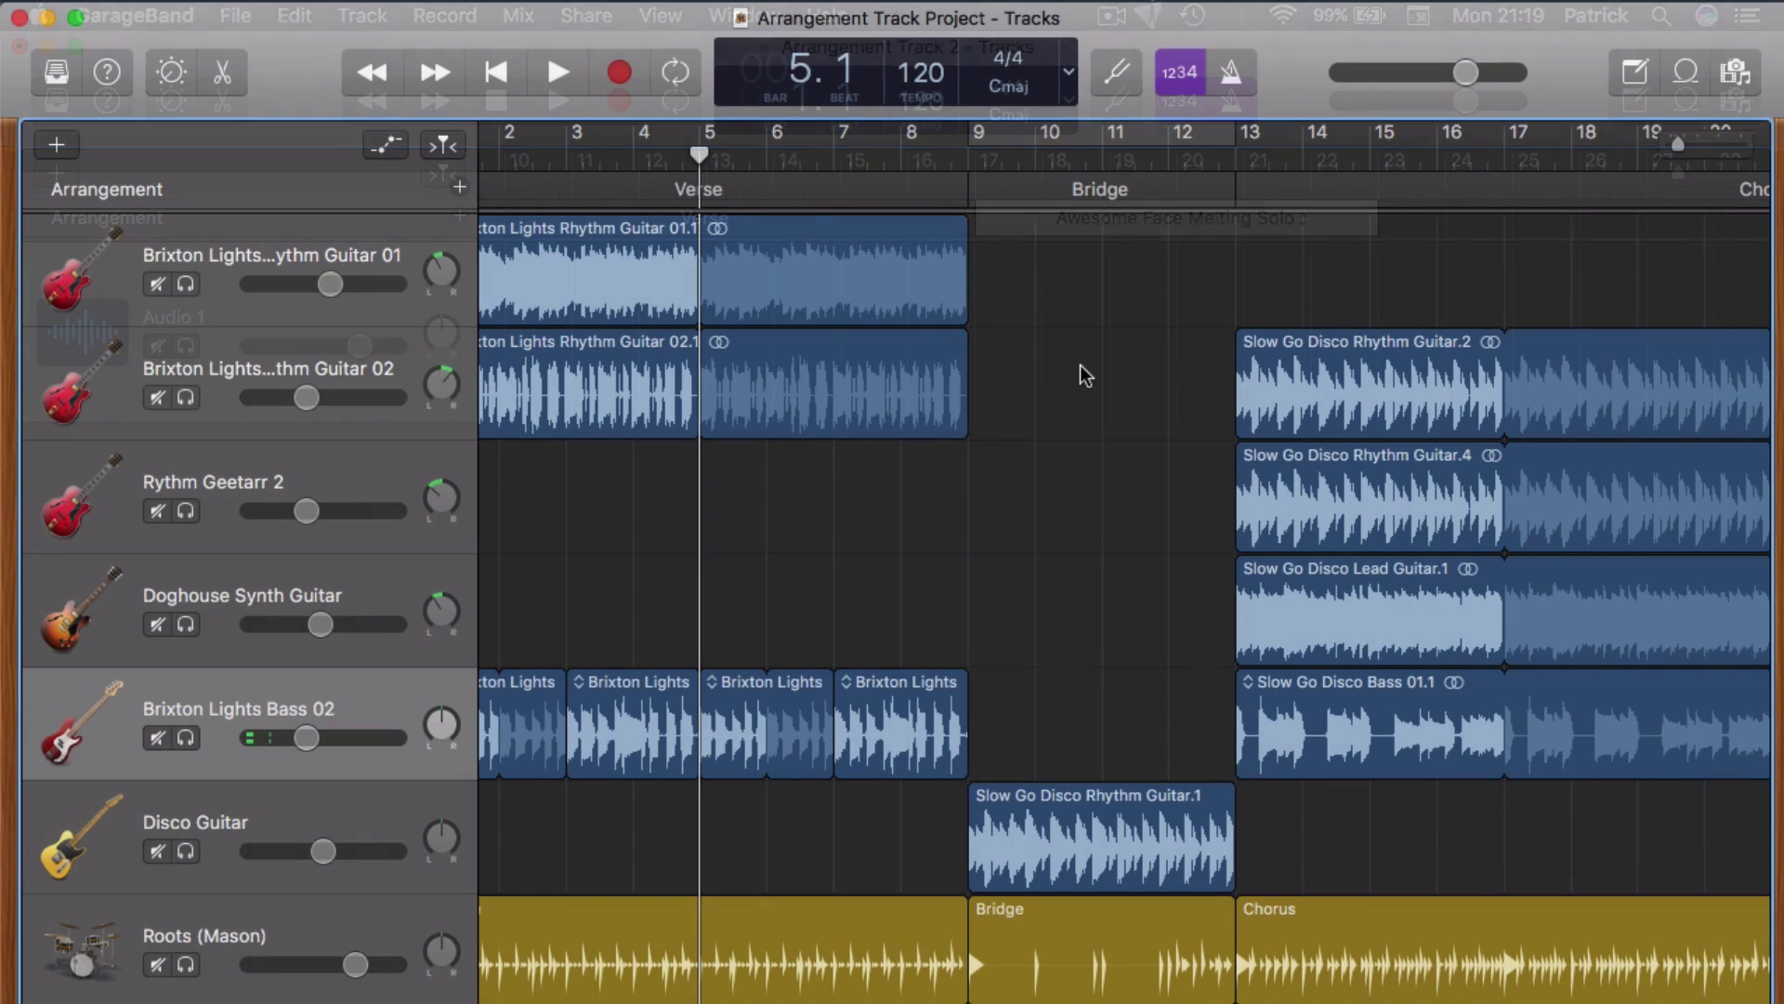
scroll(1084, 374, "left", 2)
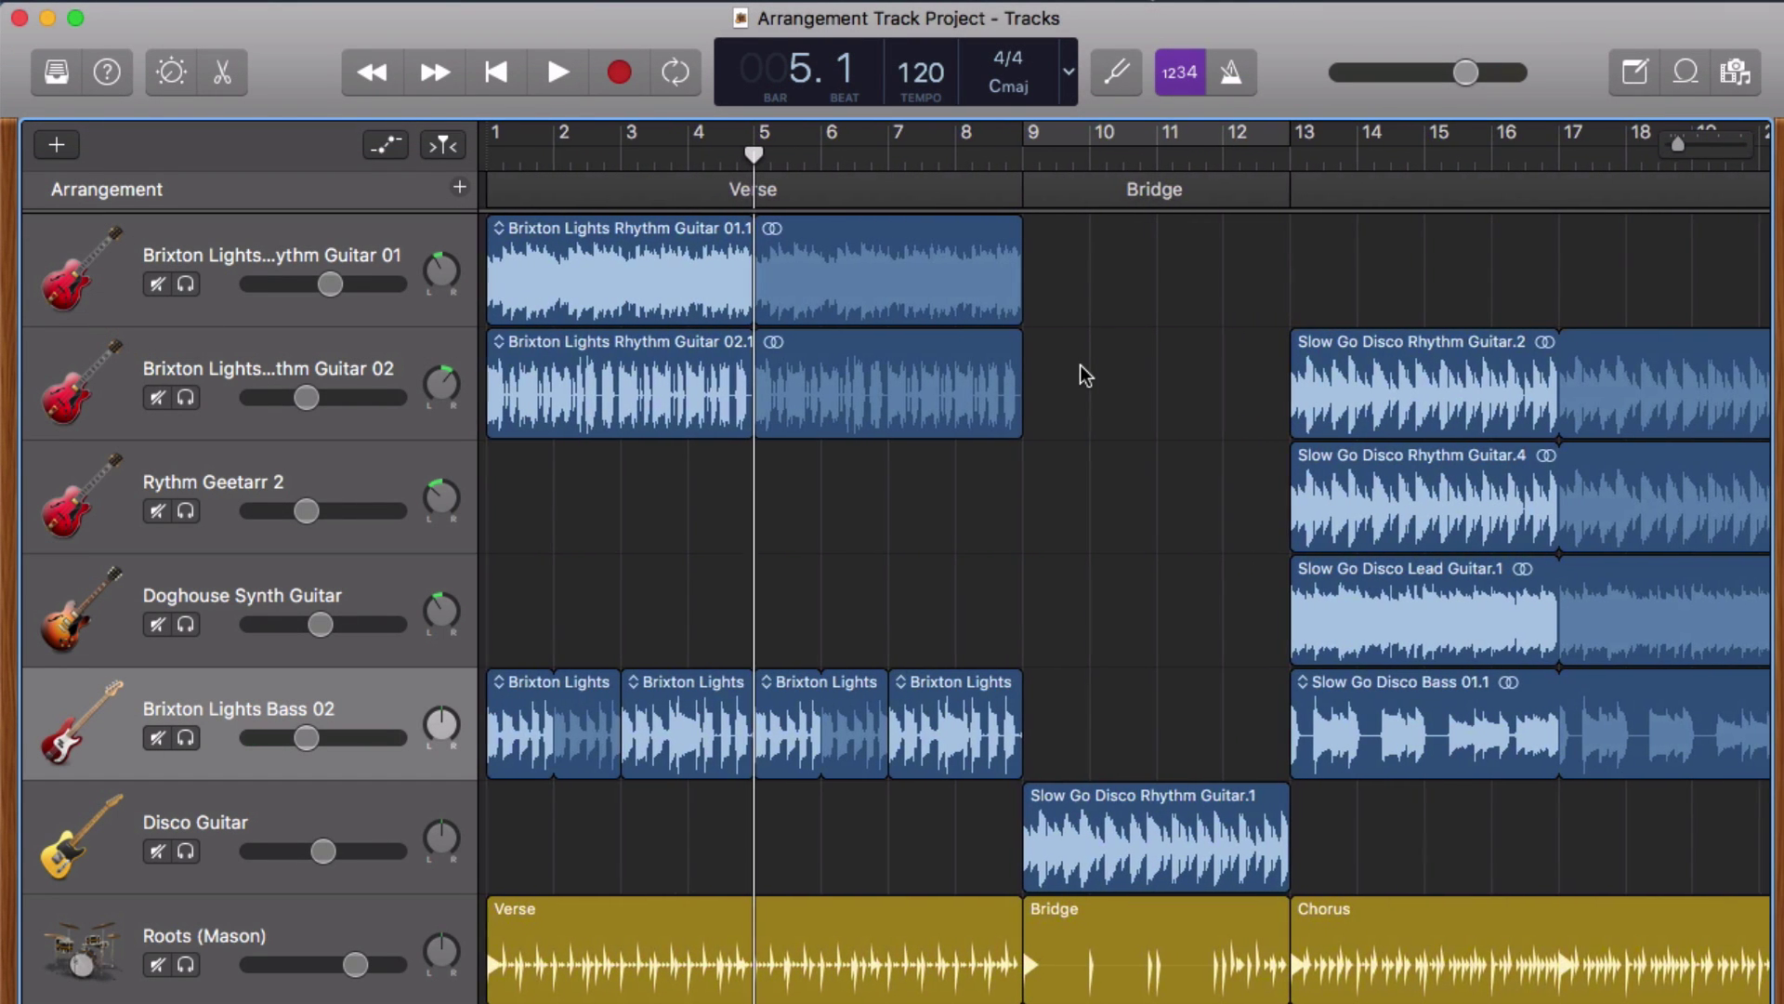
scroll(1086, 375, "right", 8)
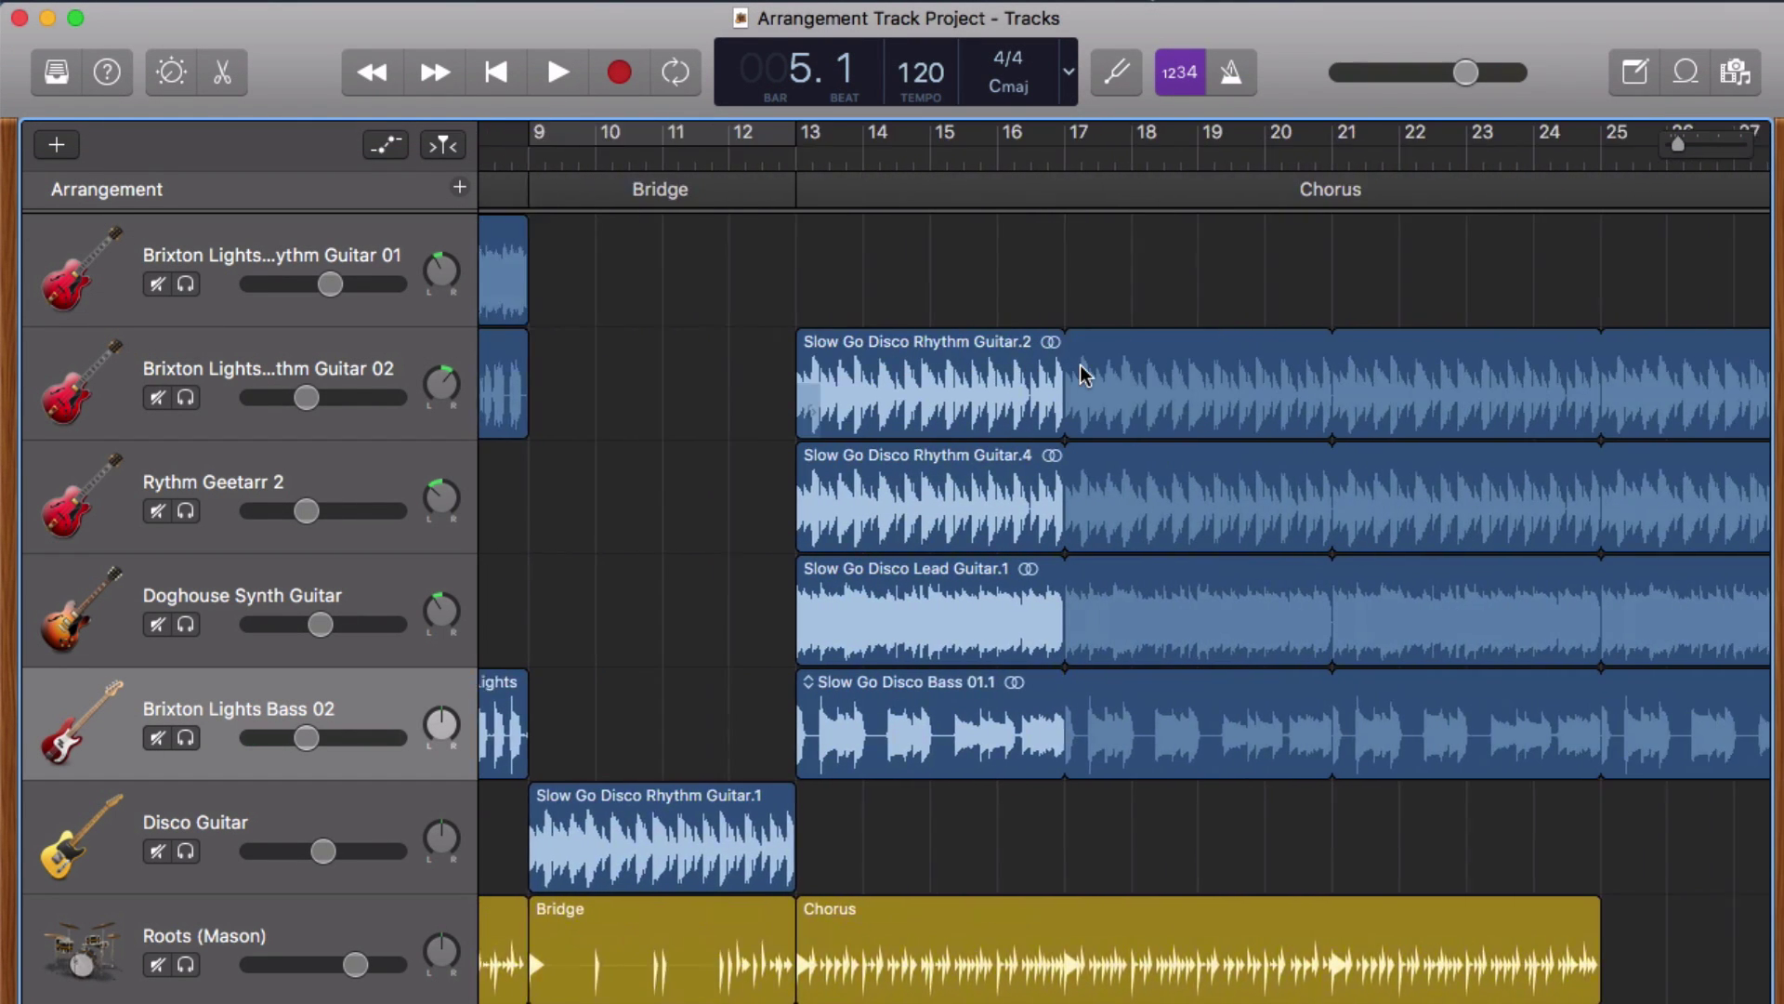
scroll(1085, 373, "right", 3)
scroll(1085, 374, "left", 5)
scroll(1086, 373, "left", 3)
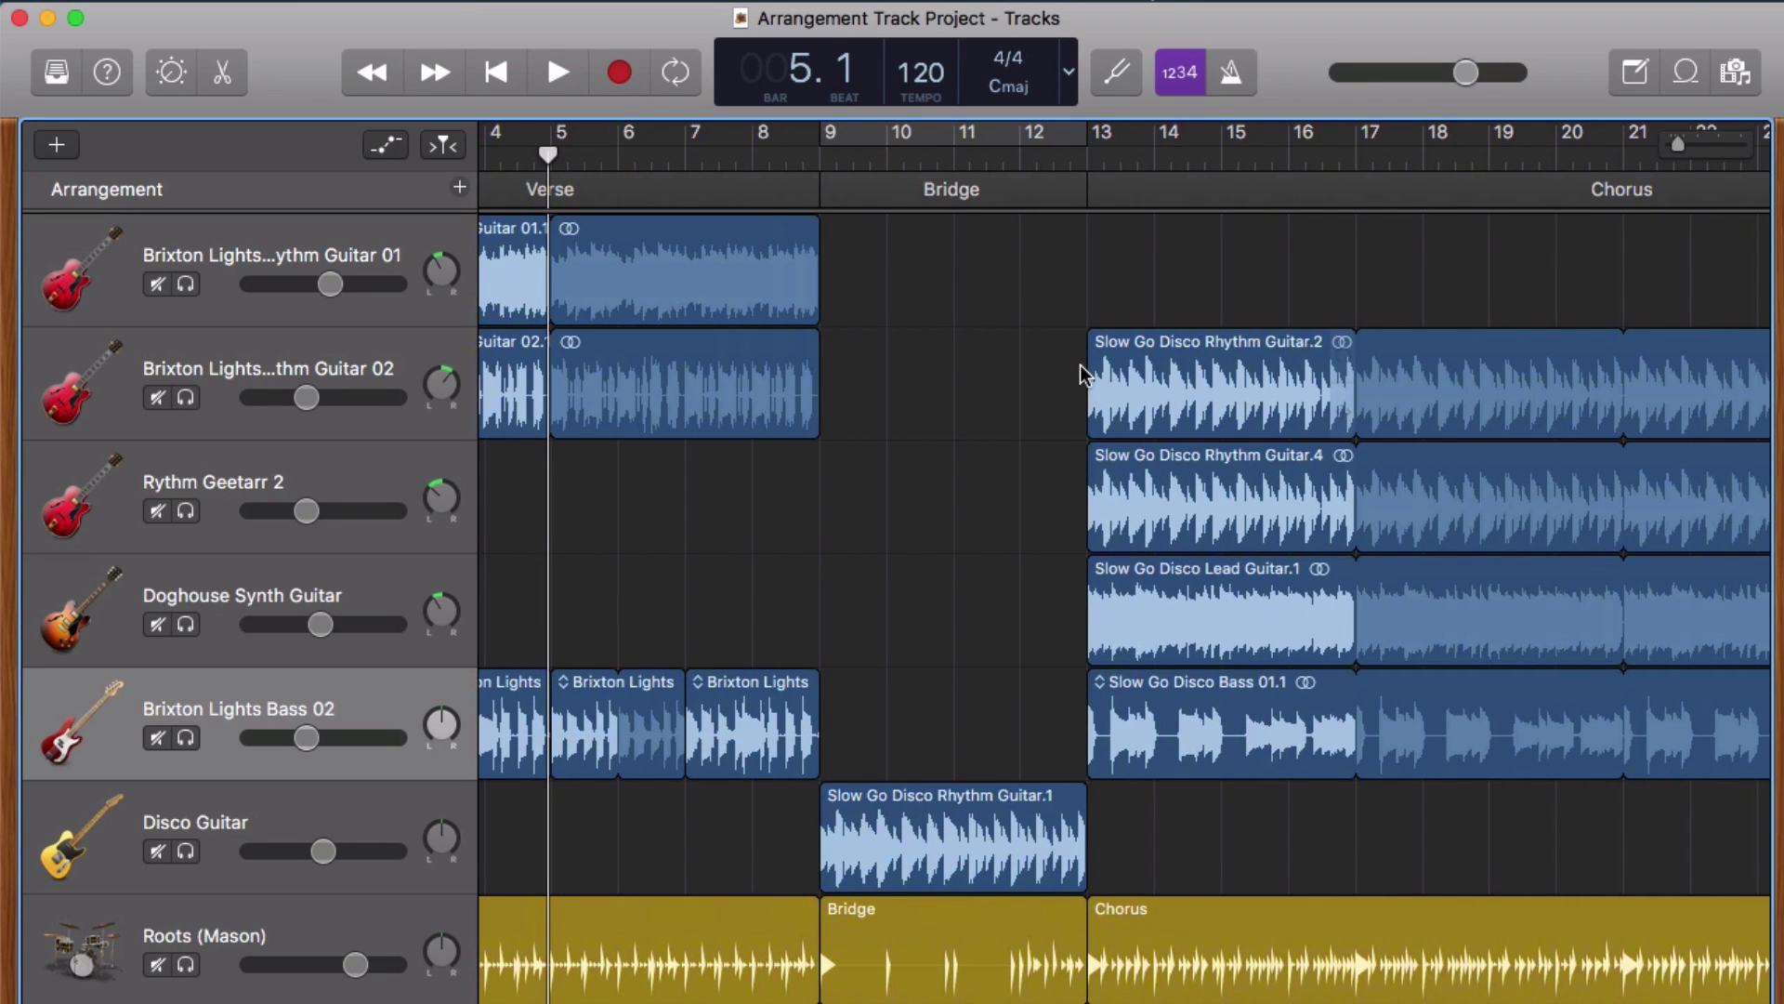
scroll(1085, 374, "left", 1)
Play the Arrangement Track Project with Catch Playhead on so the view follows
key("space")
scroll(1084, 373, "left", 4)
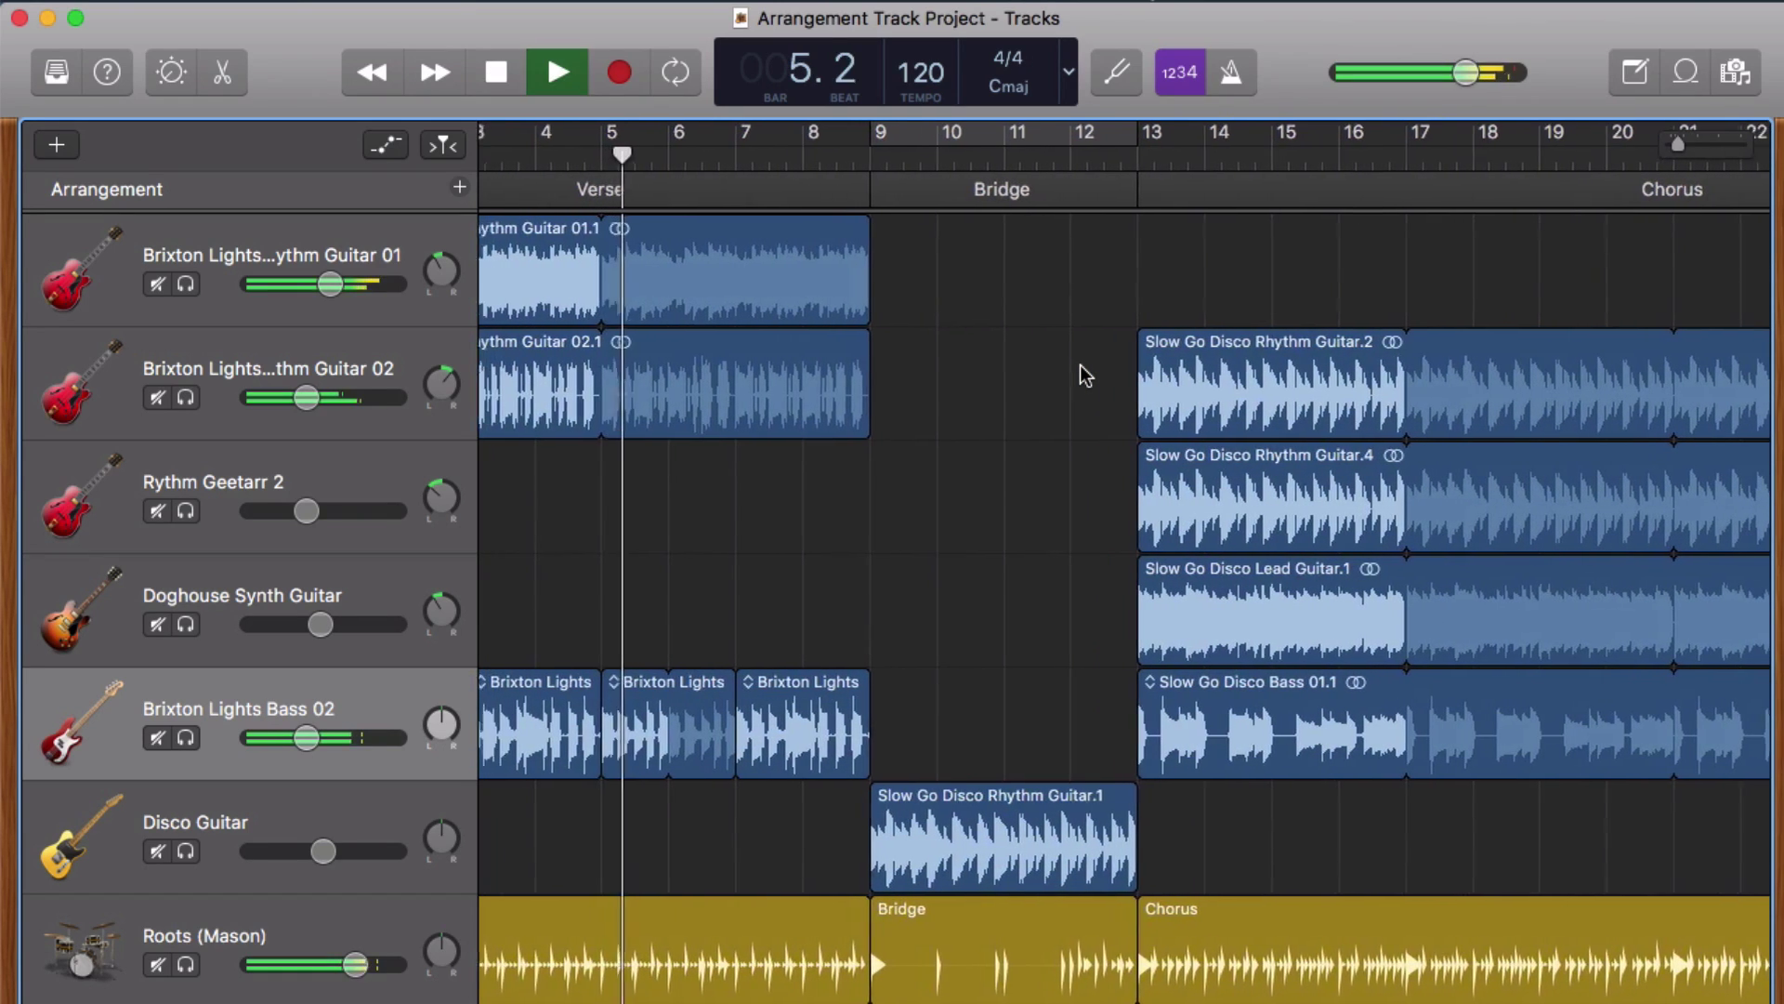
scroll(1085, 374, "left", 3)
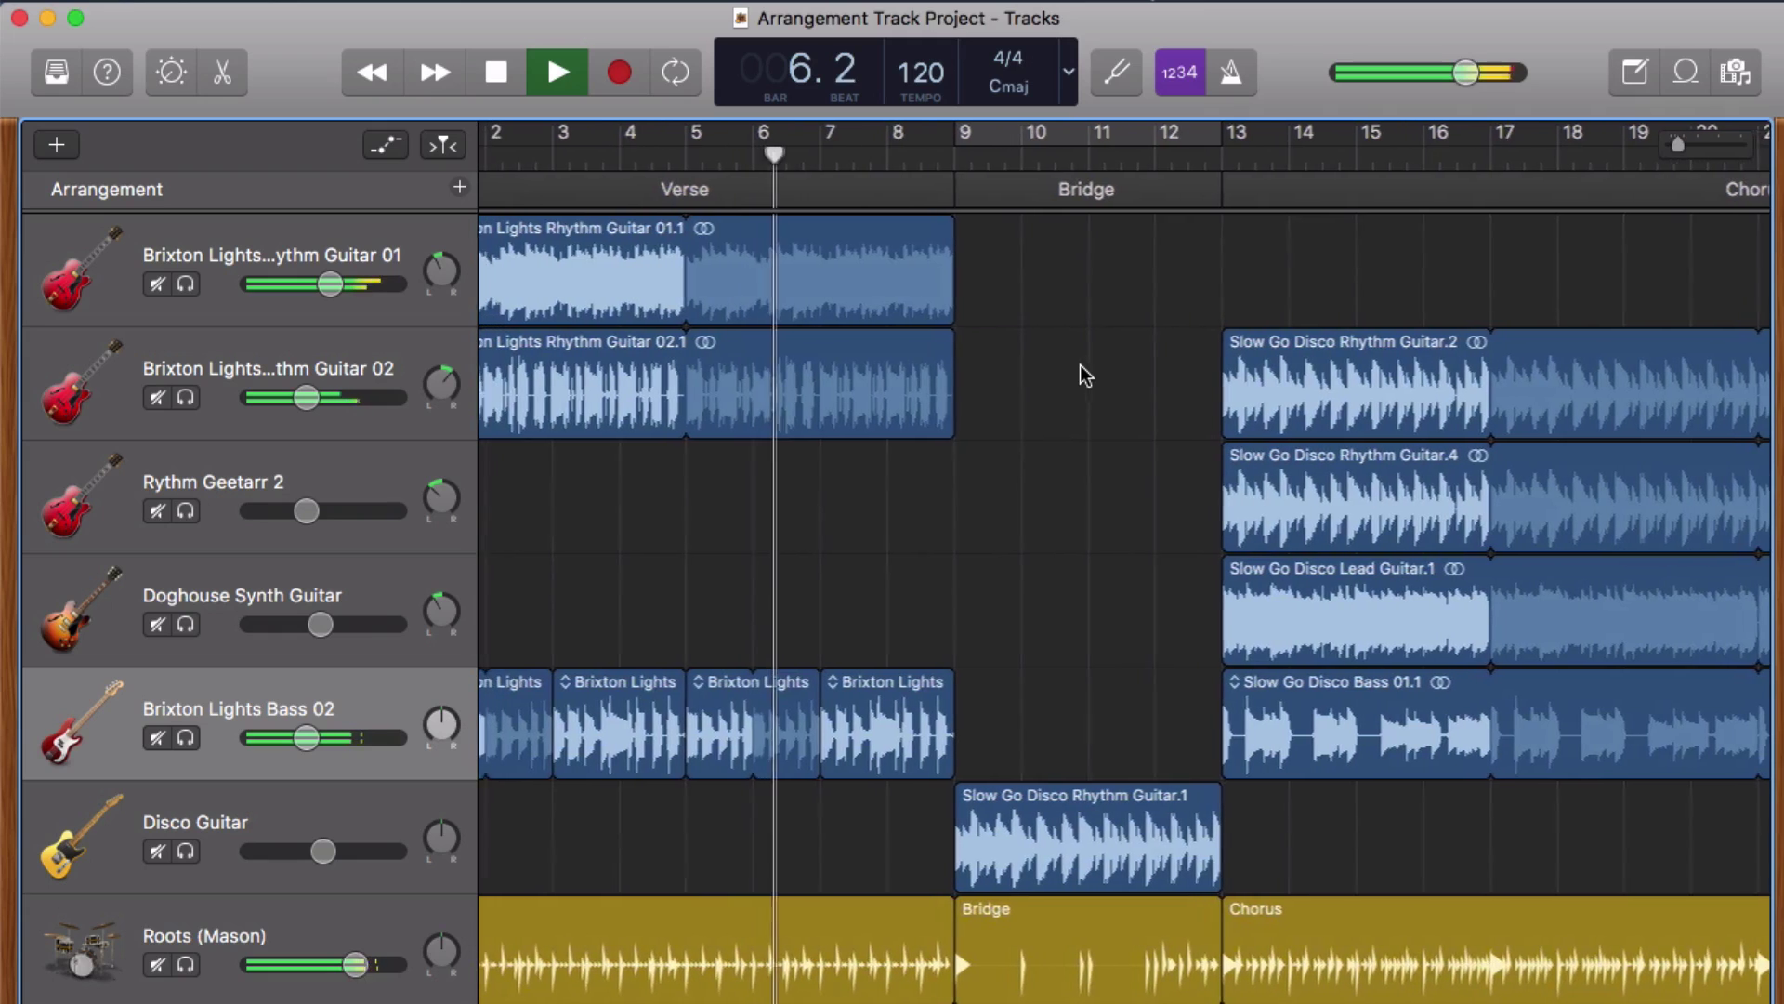
scroll(1085, 373, "left", 1)
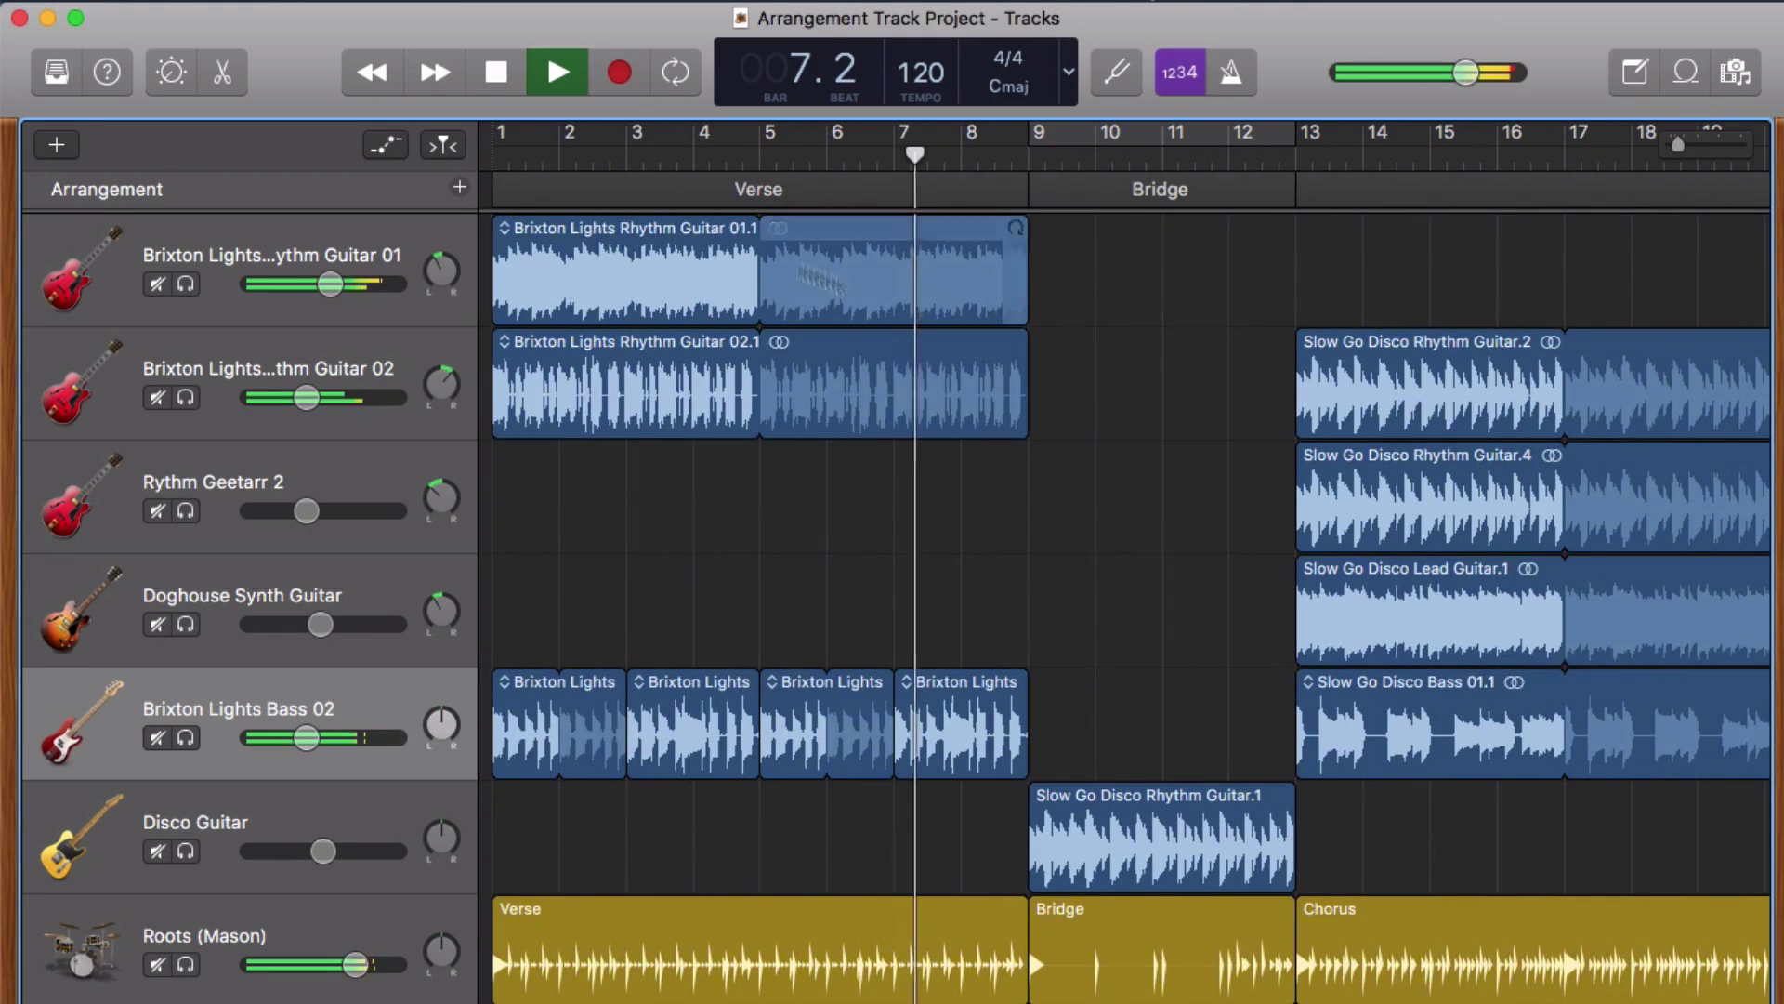
left_click(443, 147)
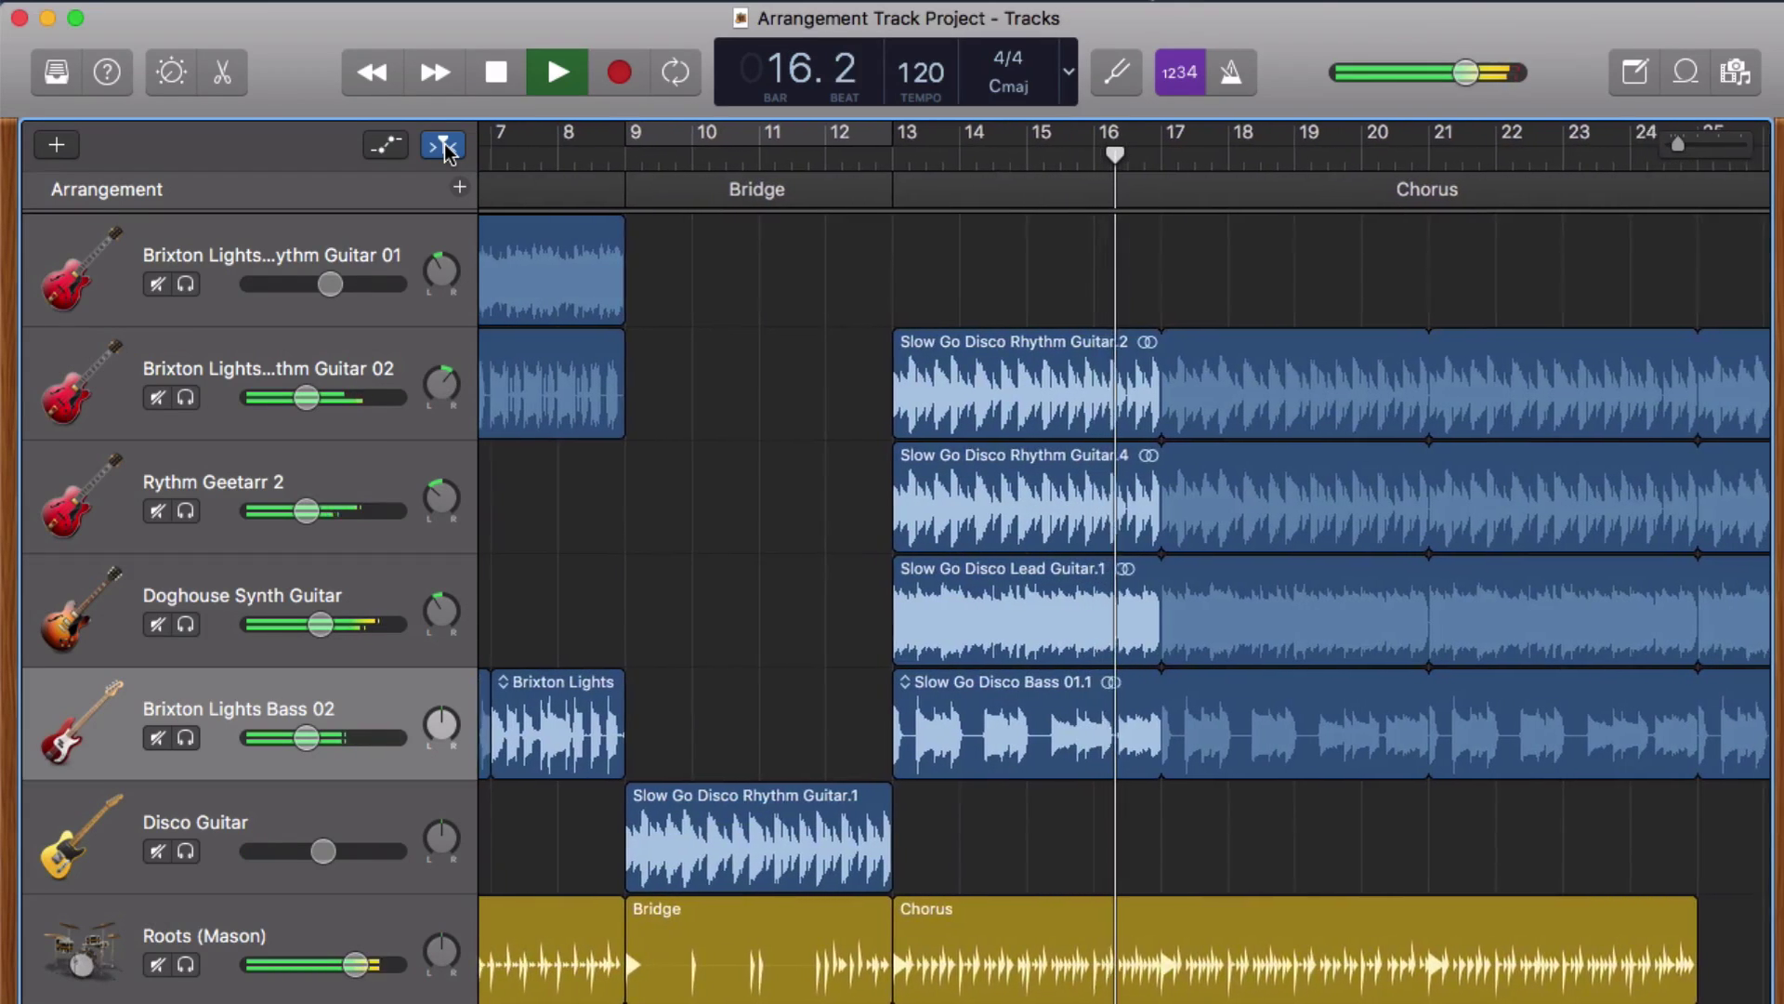
Stop playback, zoom out to show bars 1–25, and move Bridge after Chorus
key("space")
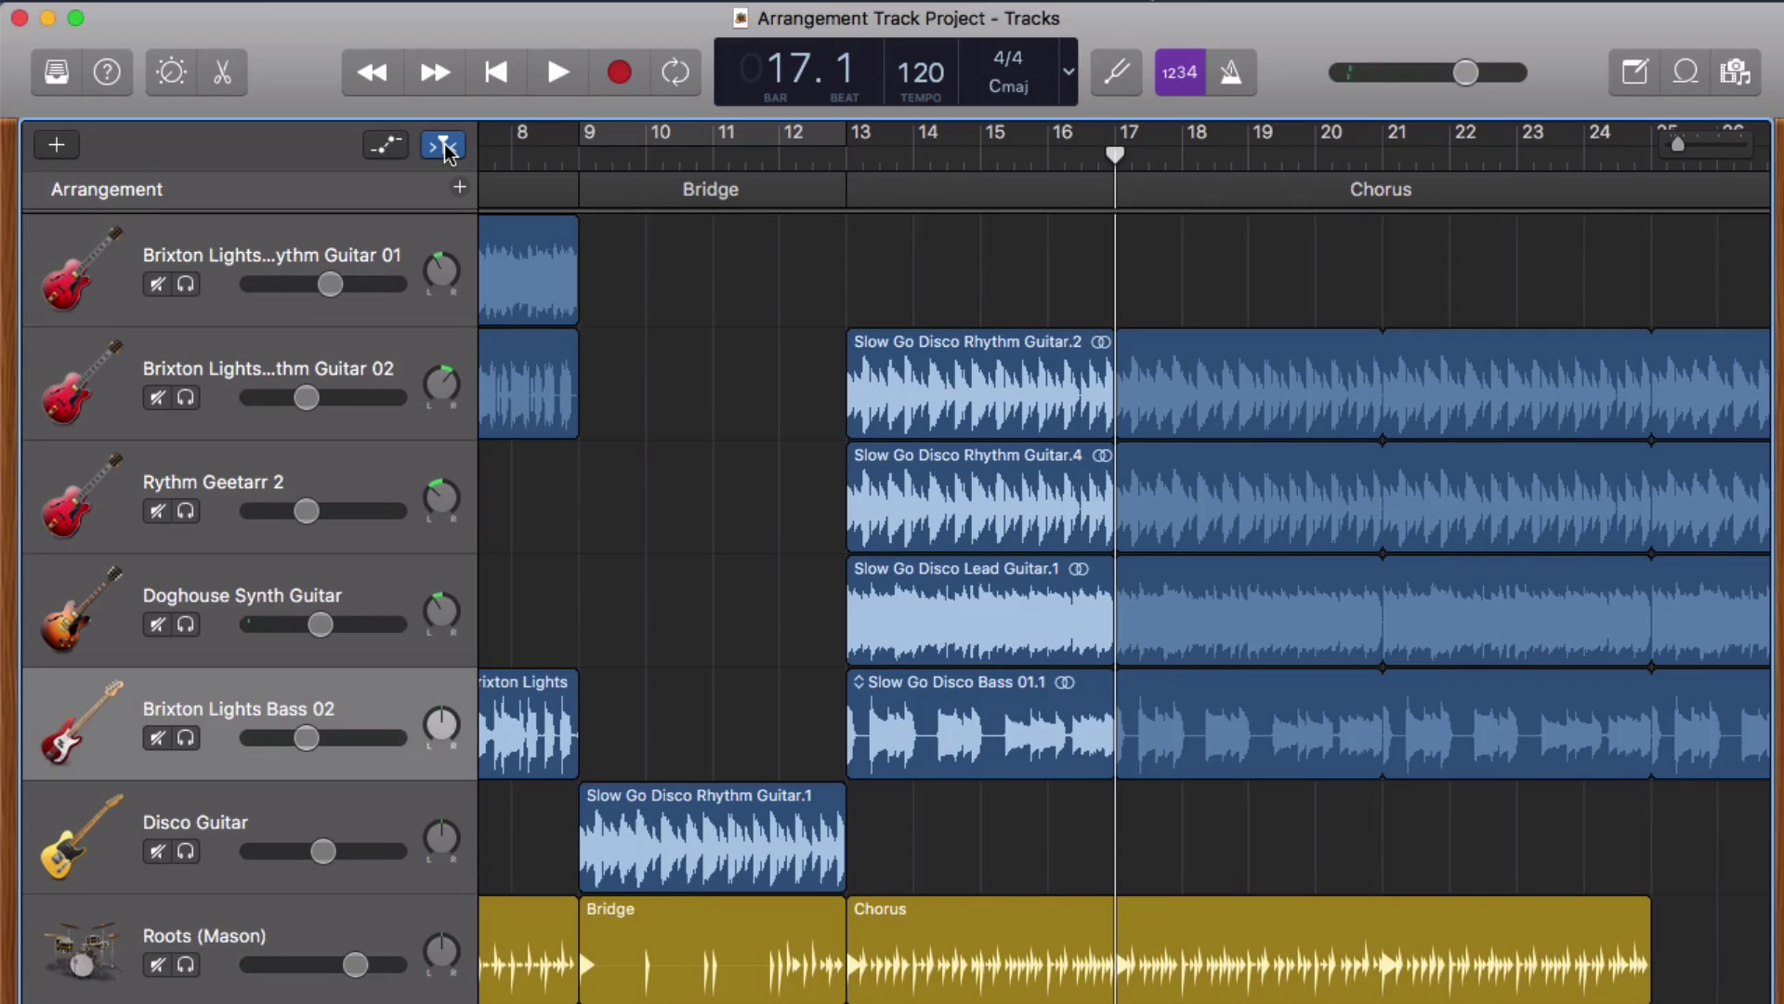
key("super+Left")
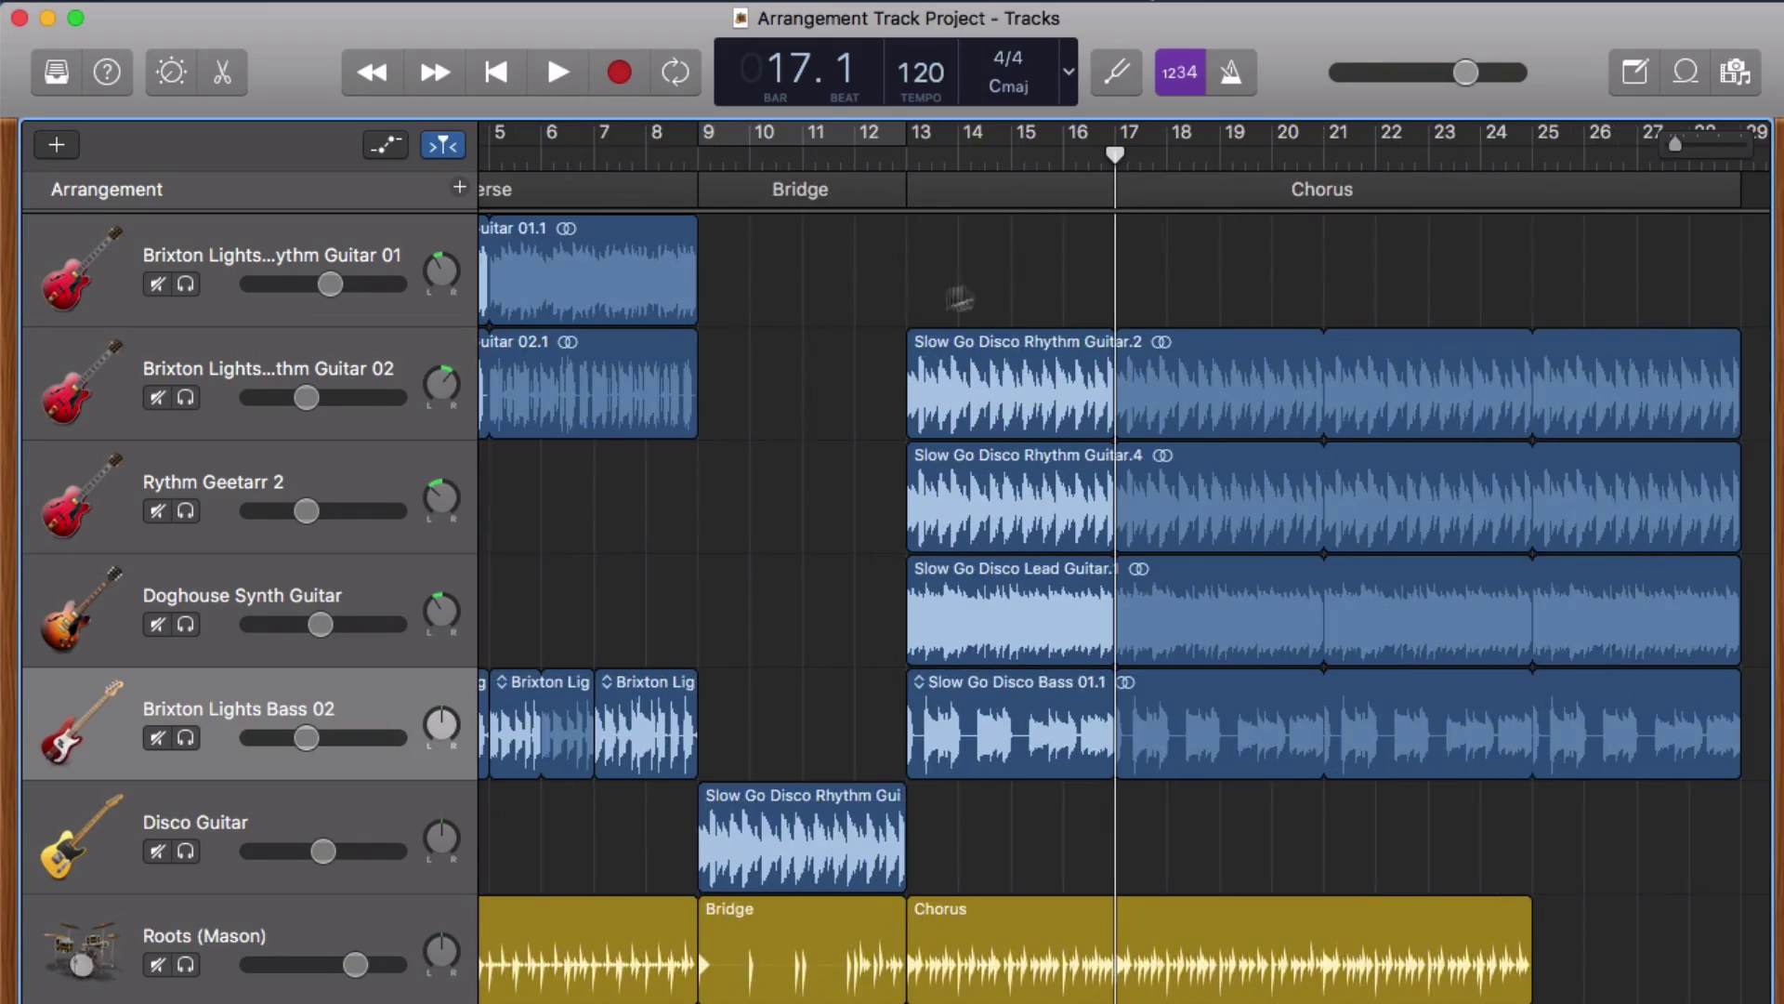
key("super+Left")
key("super+Left")
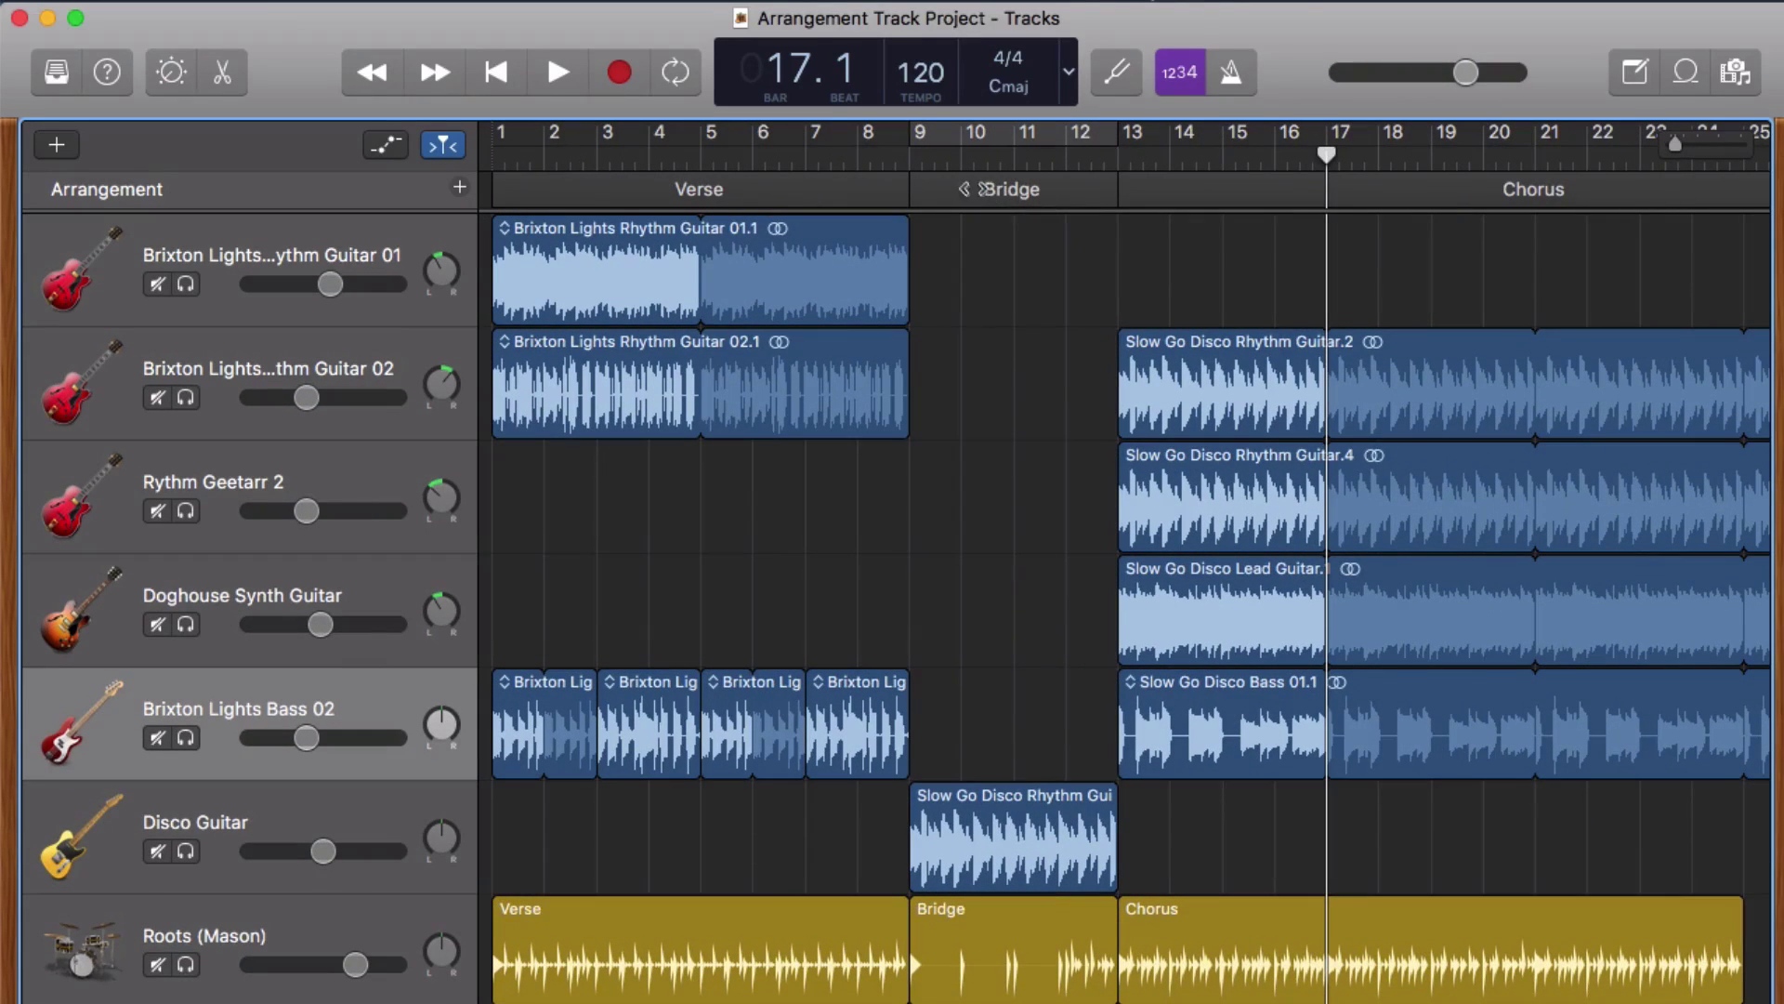
left_click_drag(1011, 189, 1617, 207)
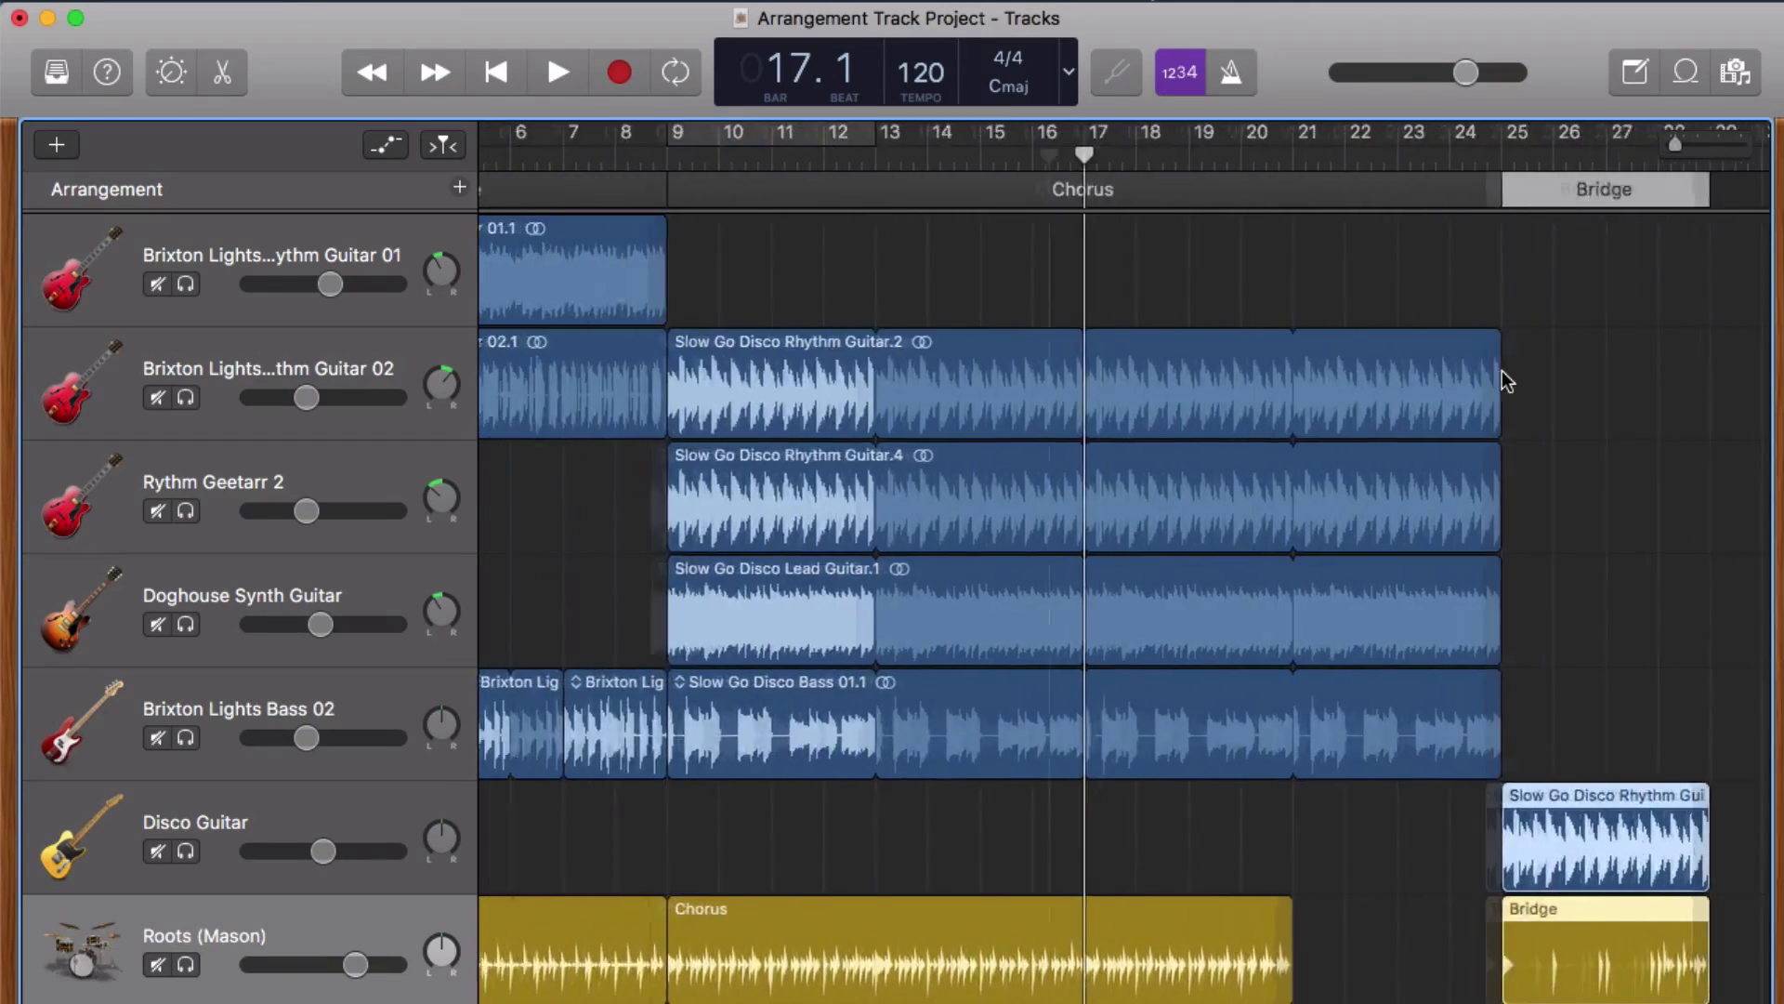
scroll(1503, 380, "left", 5)
Play the new arrangement from the Verse, stopping at bar 10 in Bridge
key("Return")
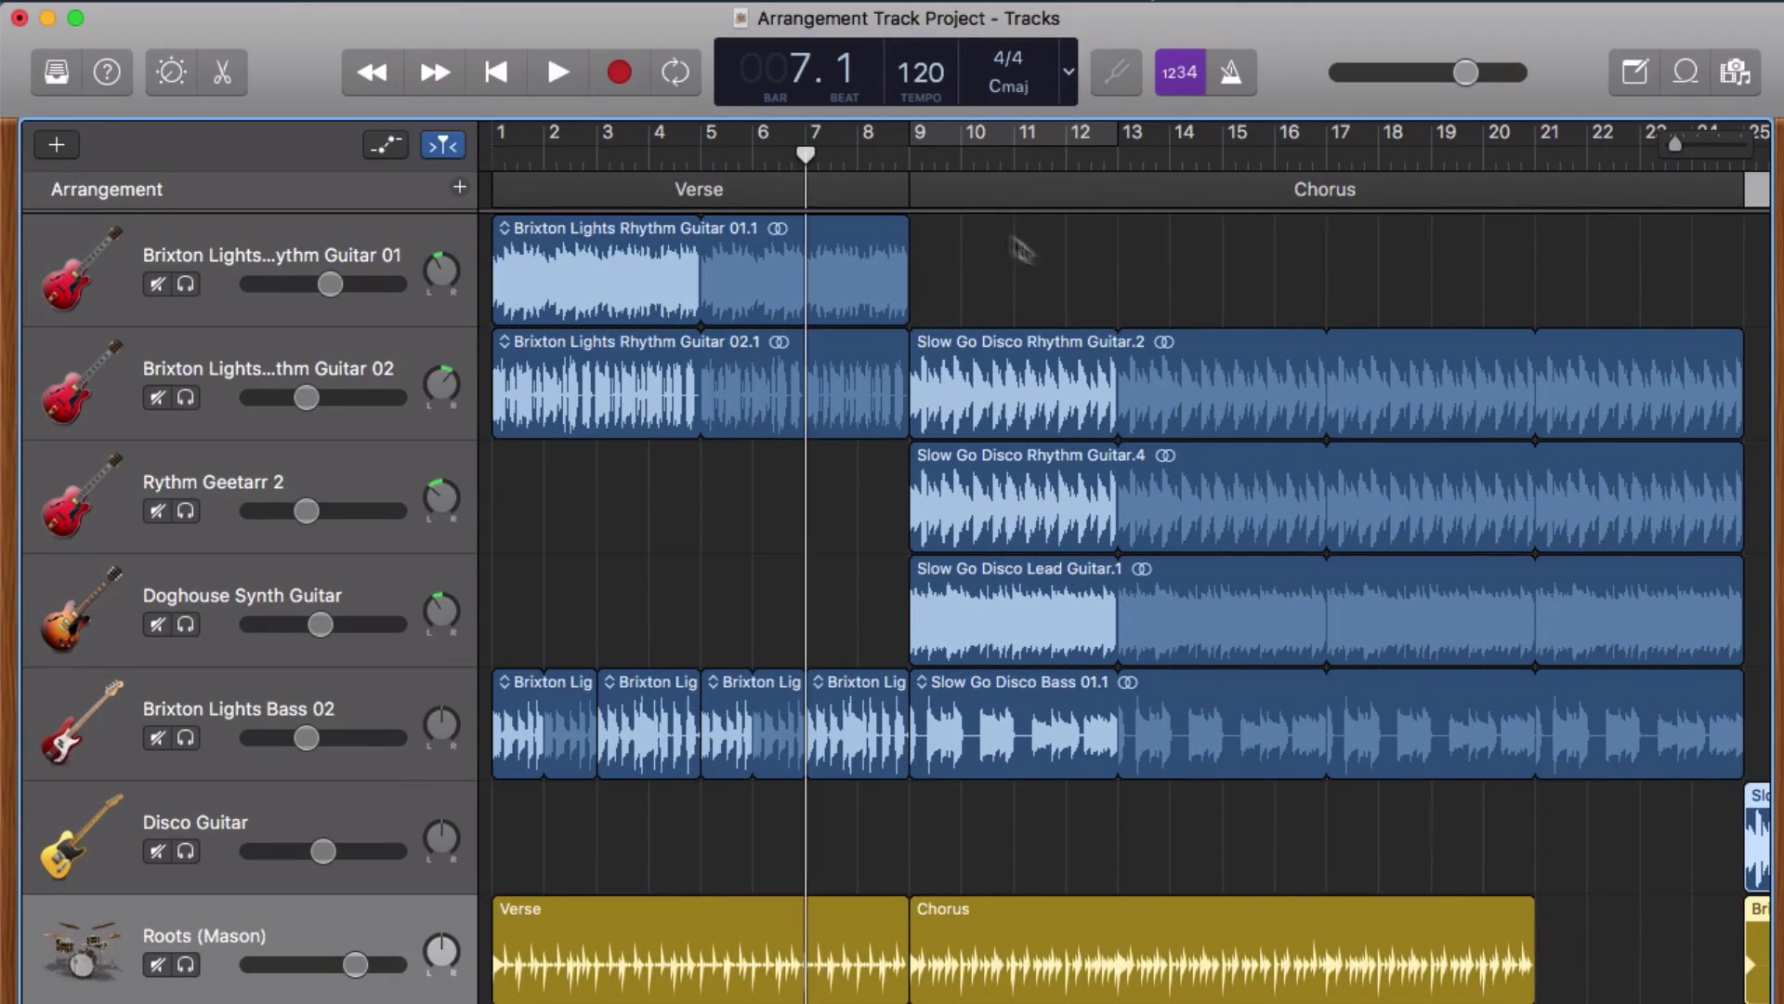
key("space")
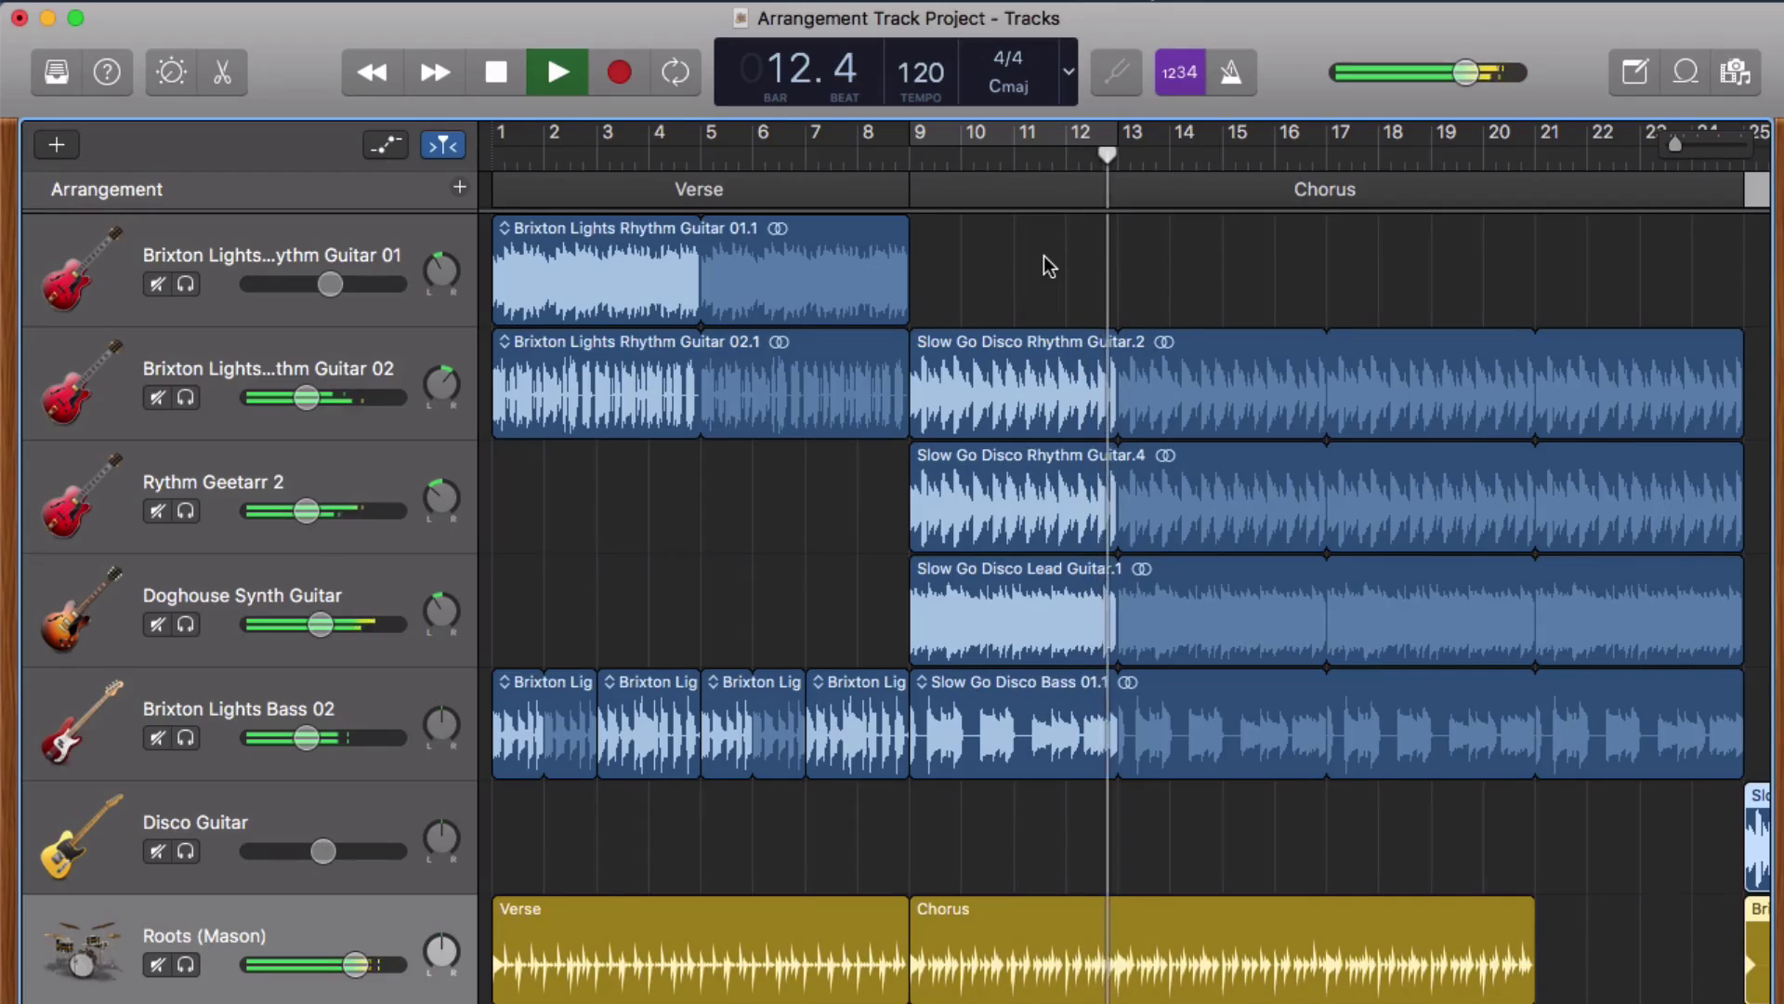
key("space")
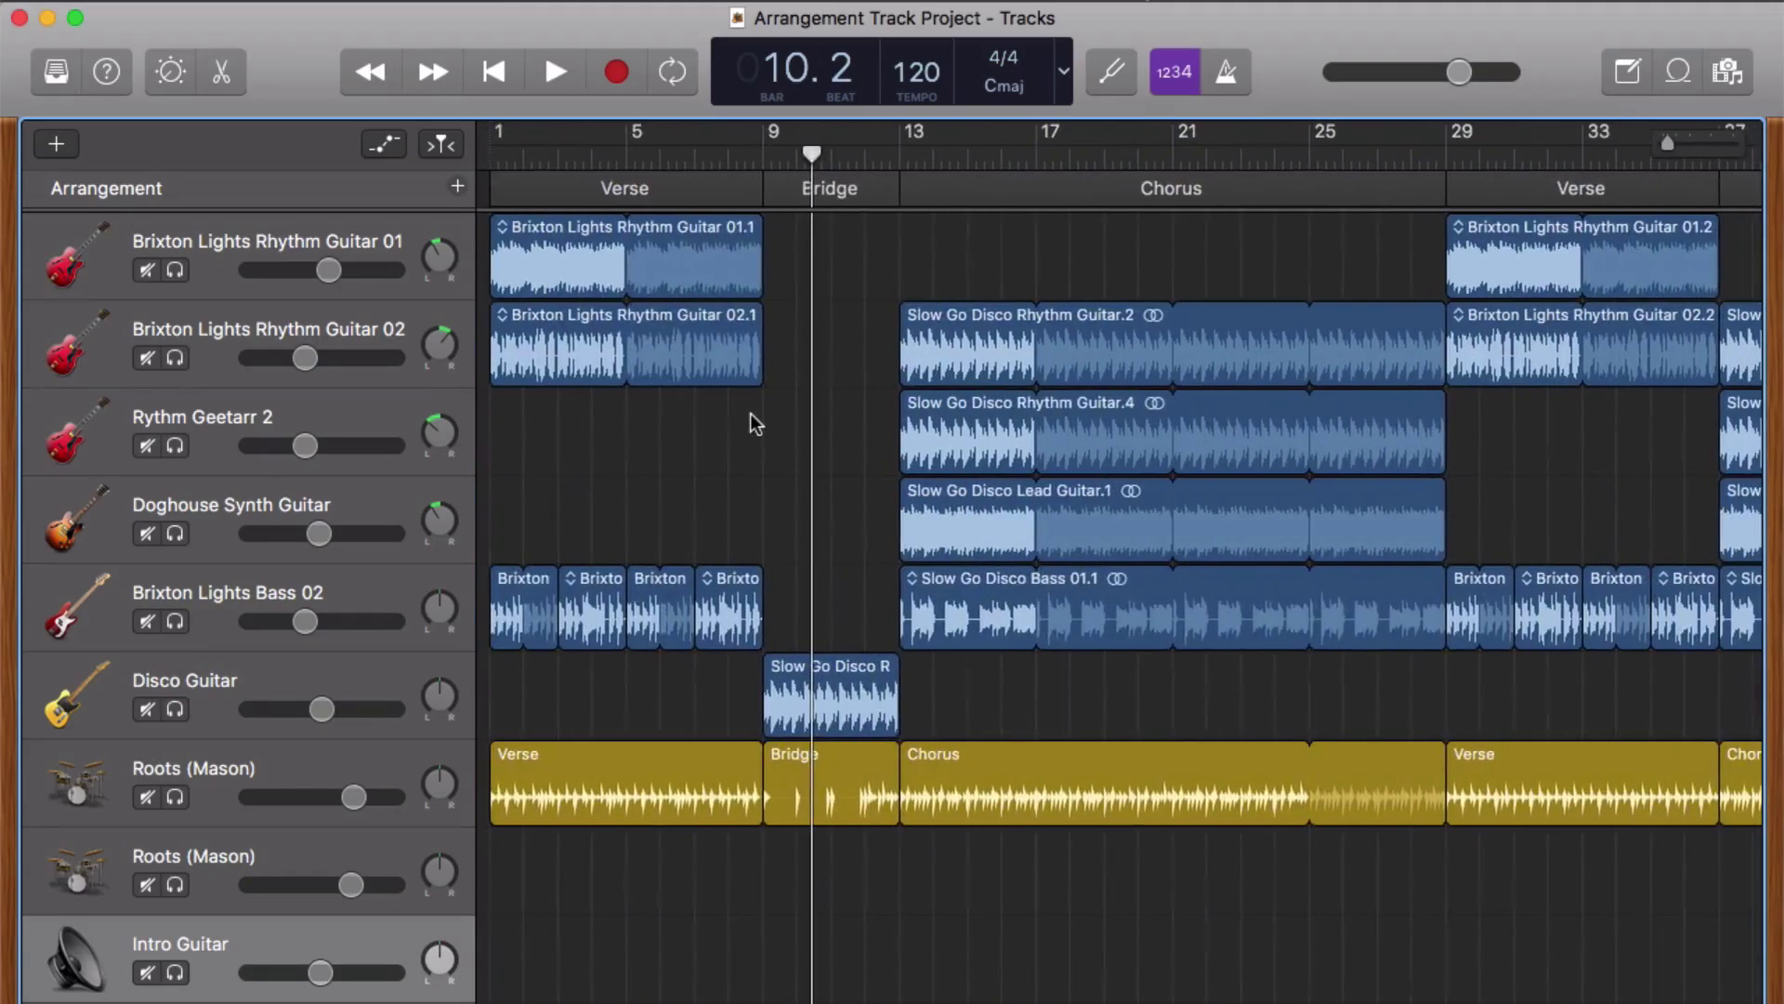
scroll(751, 412, "right", 6)
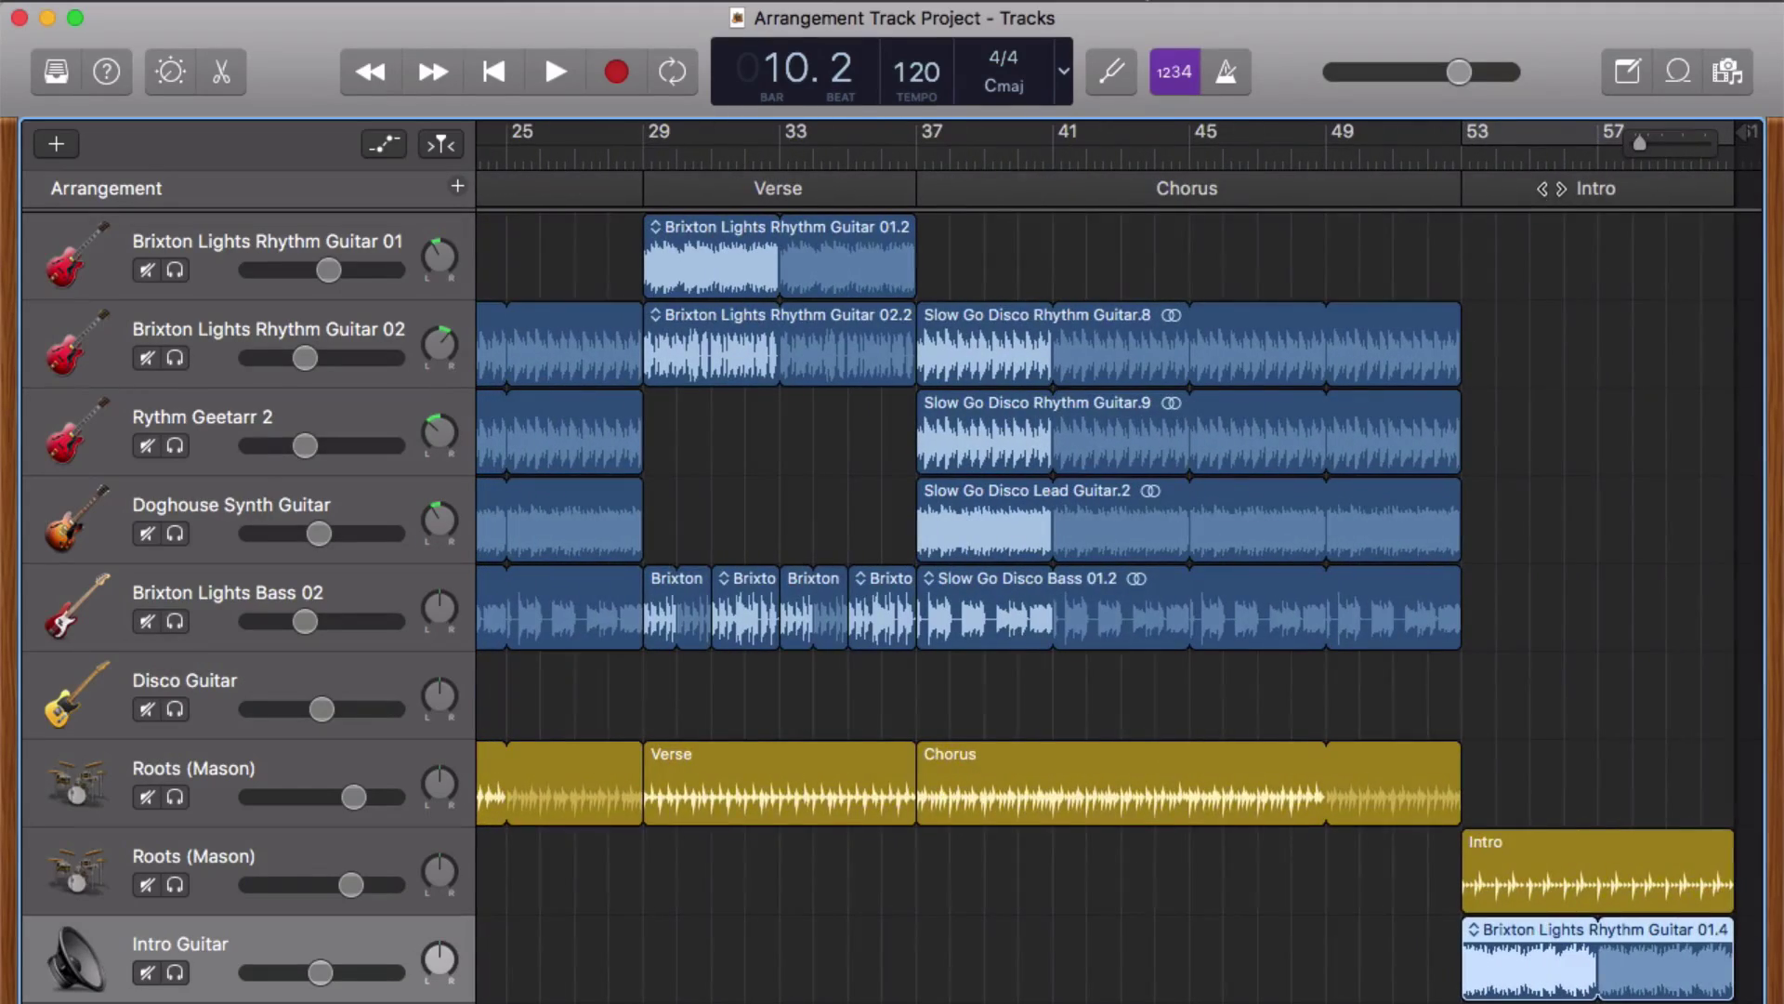
left_click_drag(1550, 189, 385, 185)
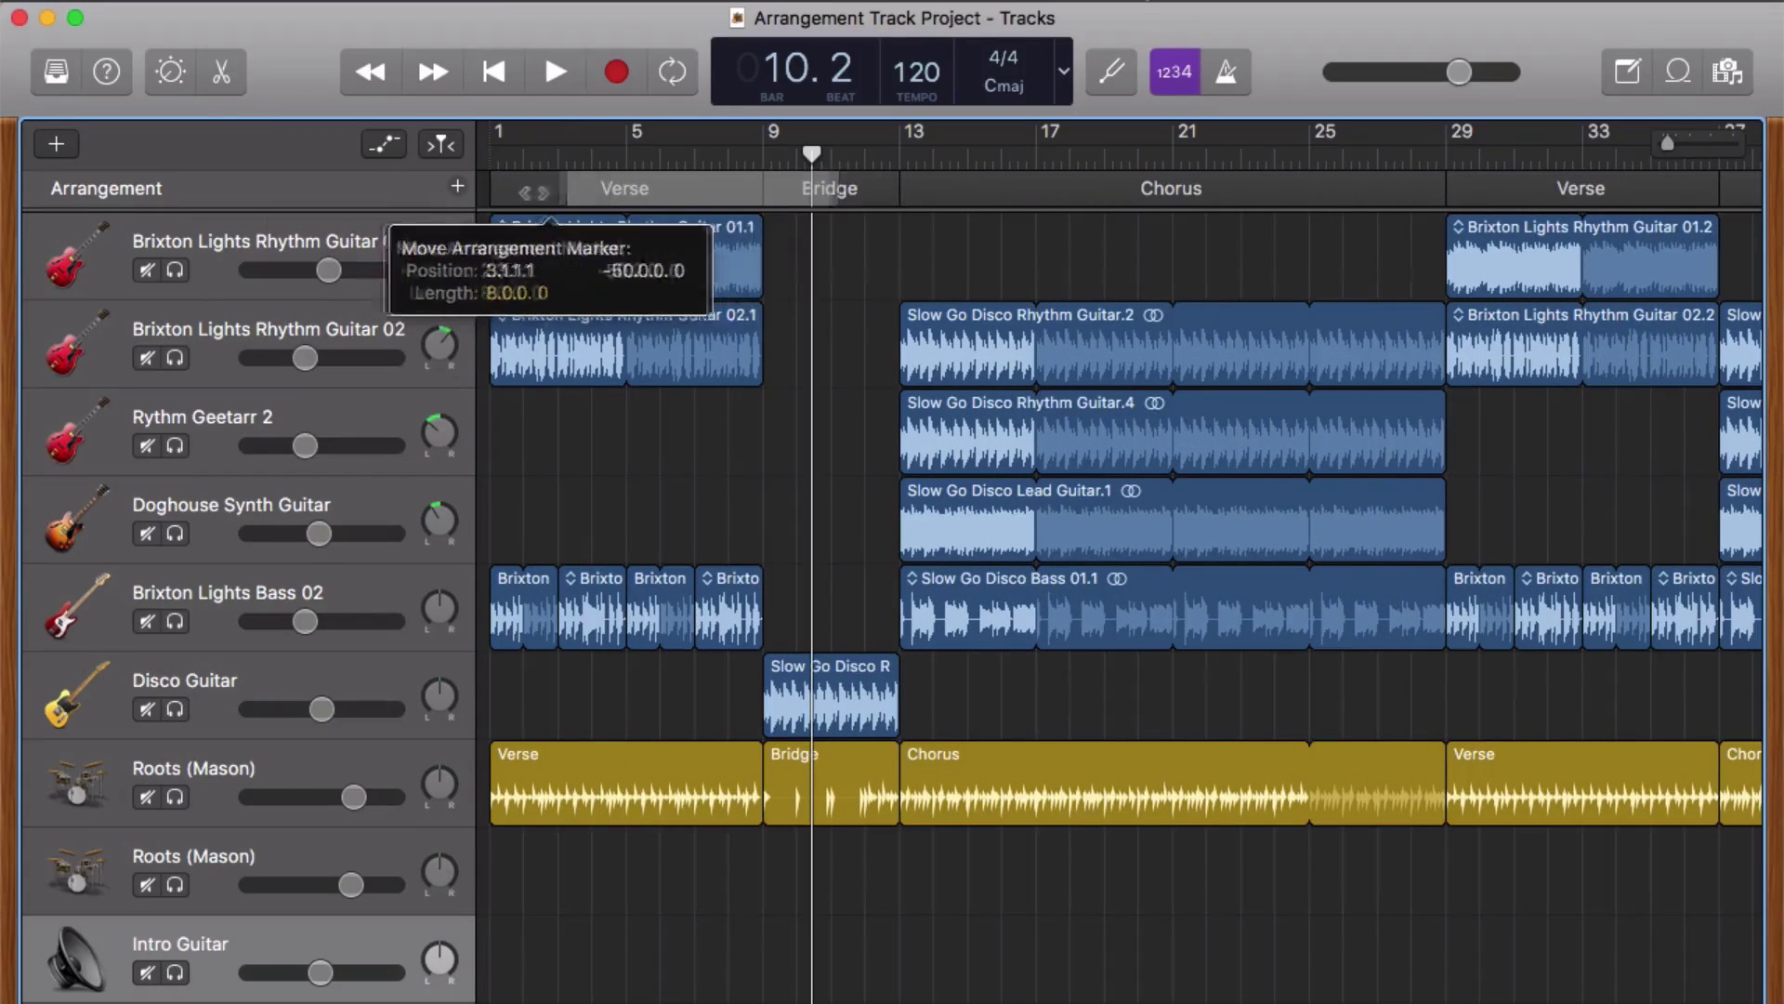
Move the Intro section to bar 1 and play the song from the beginning
left_click_drag(386, 184, 491, 191)
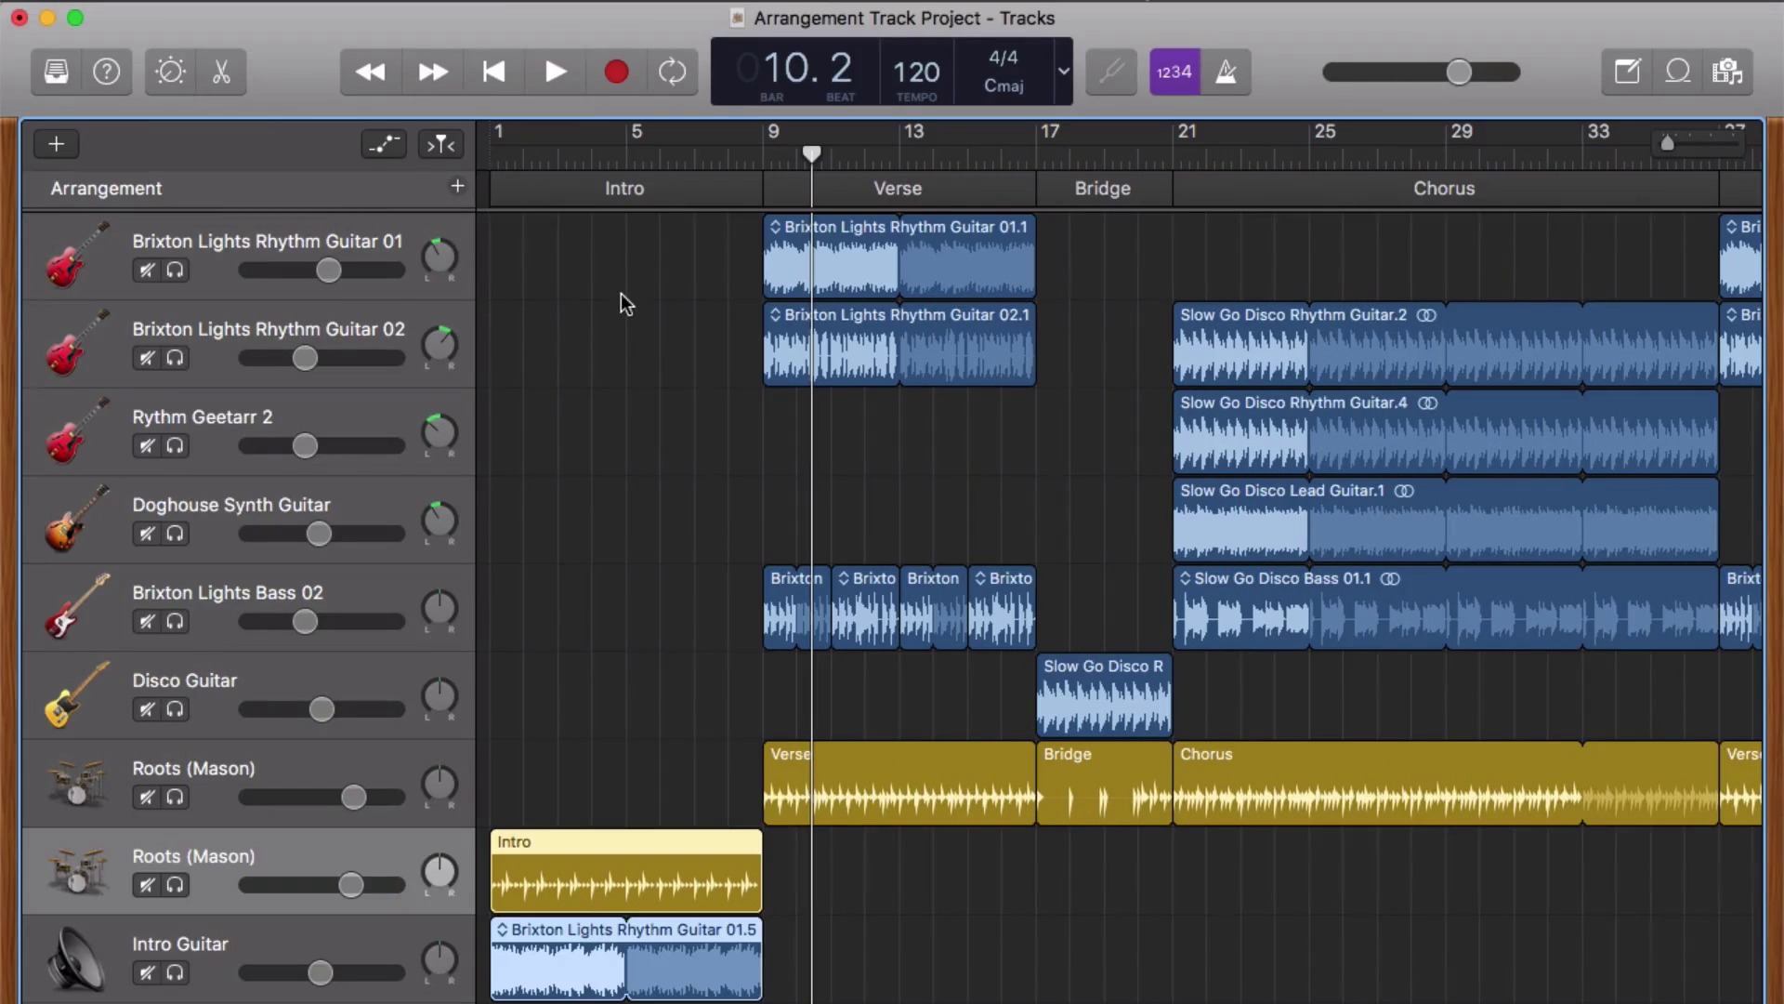
key("Return")
key("space")
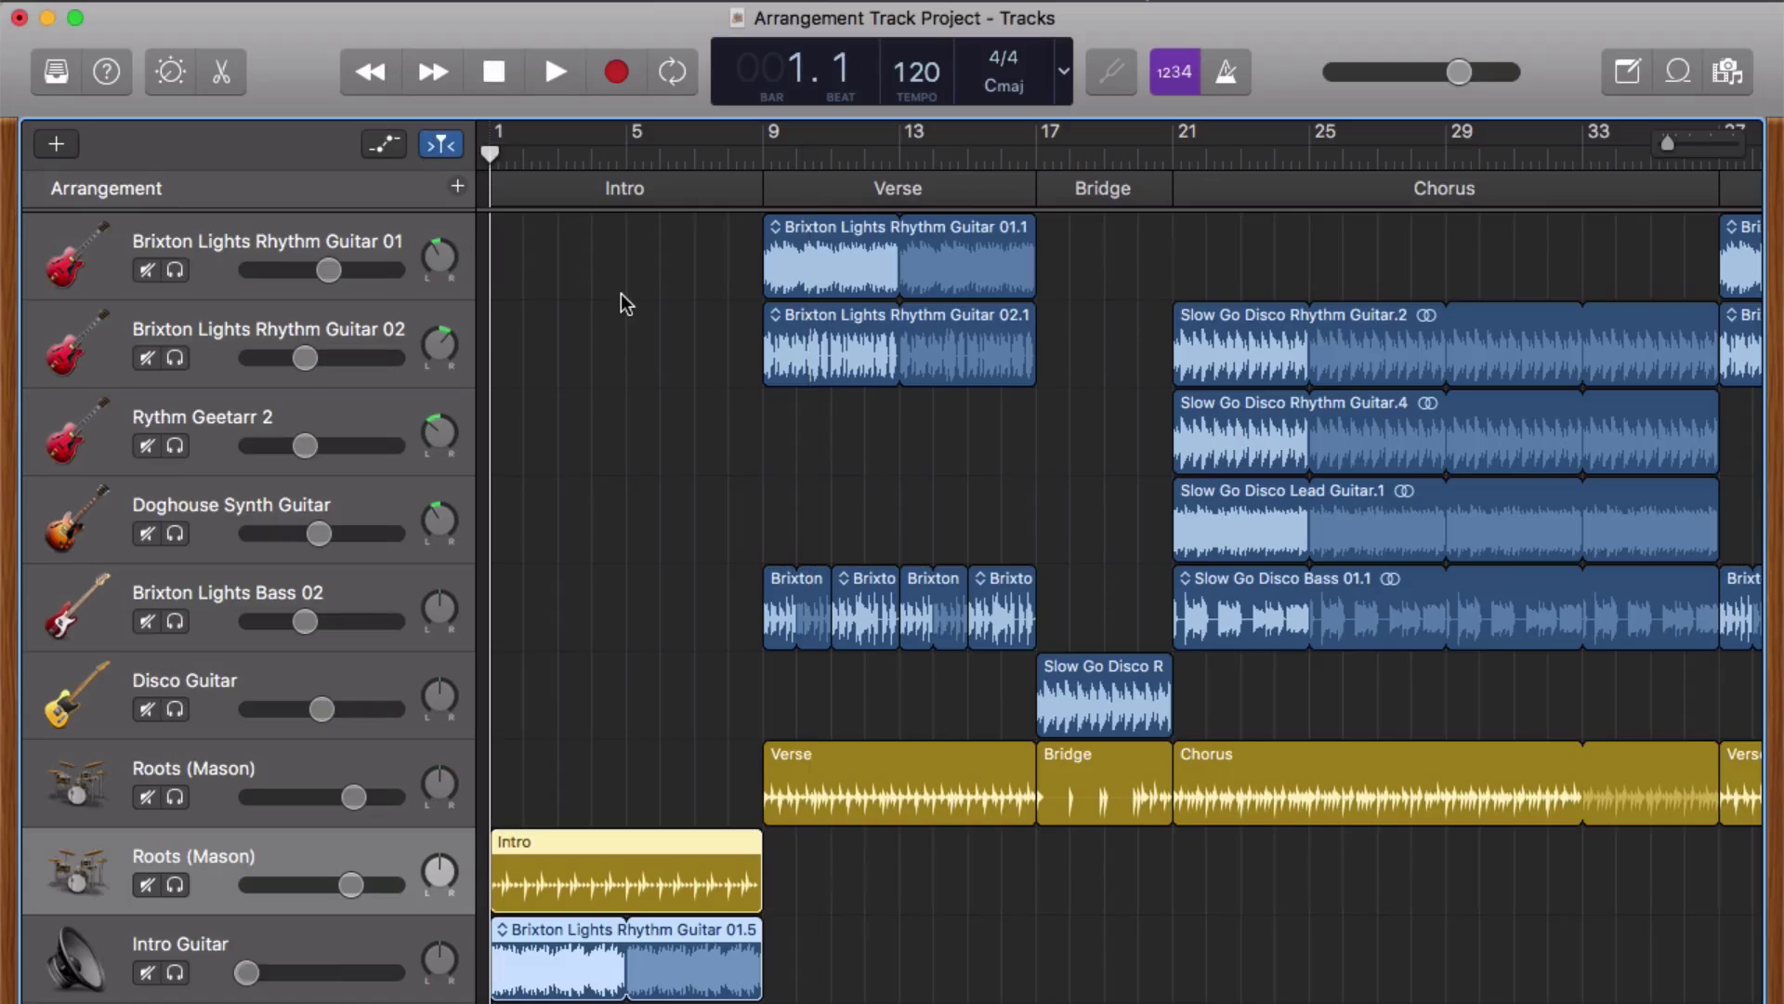
key("space")
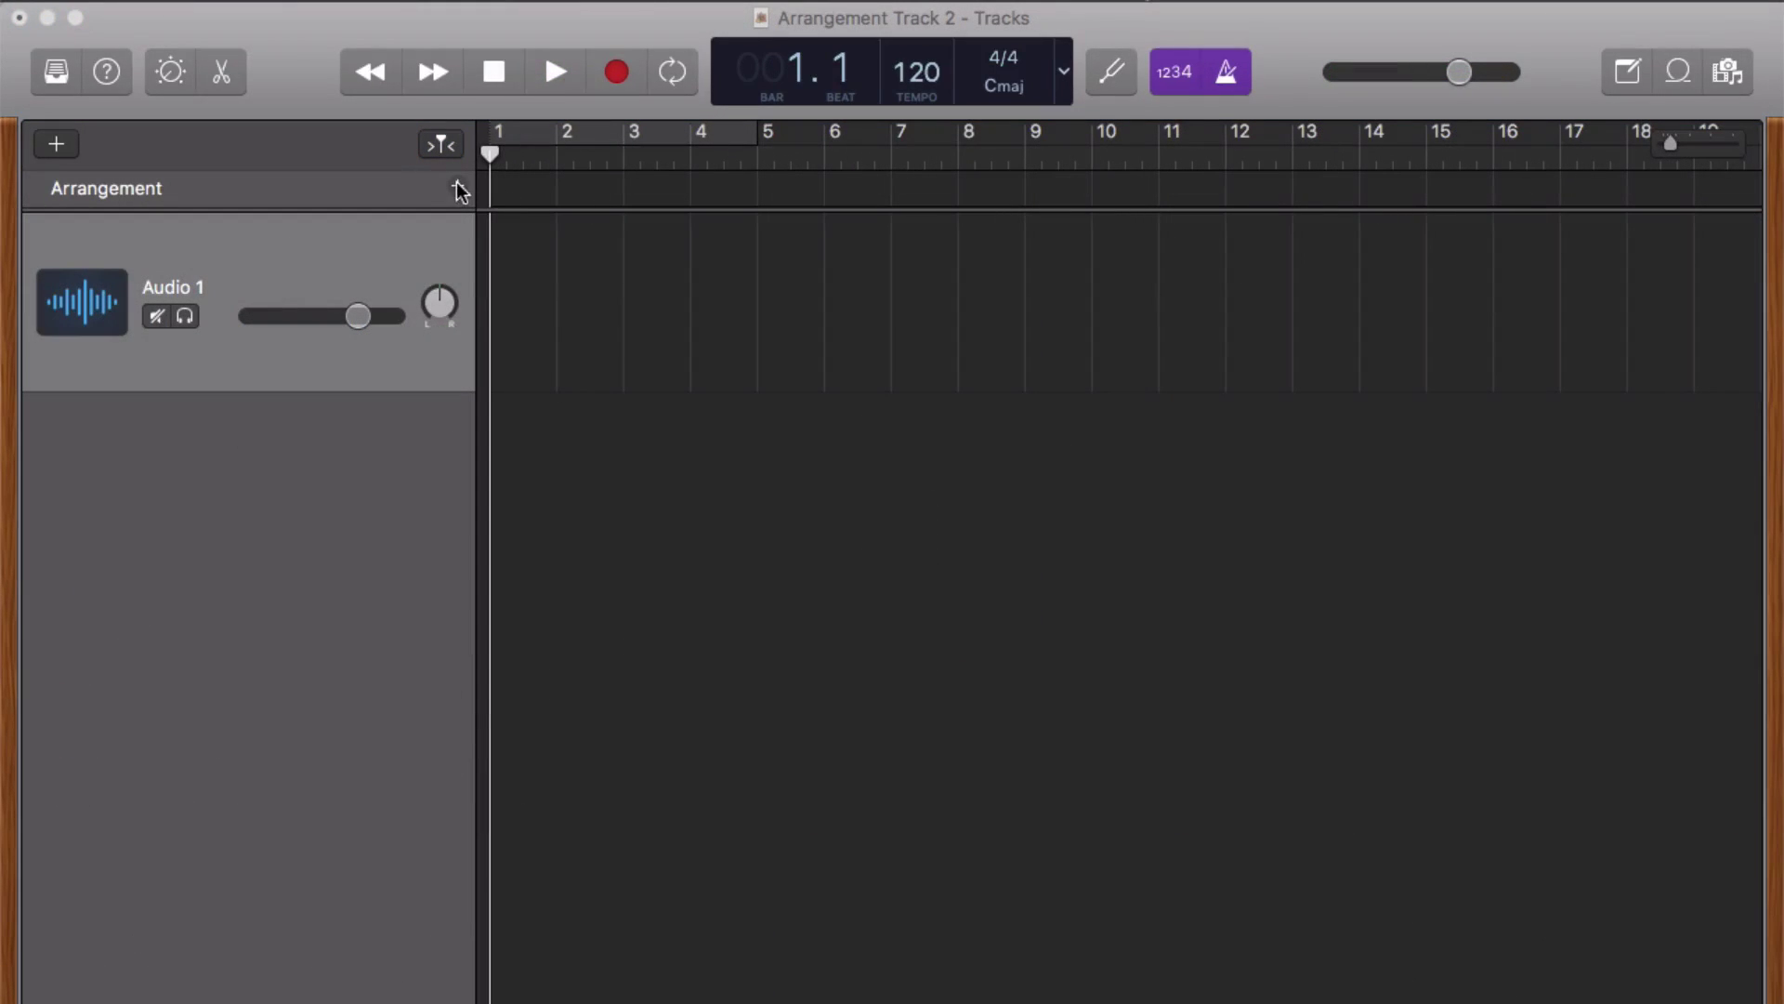
Add Intro, Verse, Chorus and Bridge markers and zoom out to show all four
left_click(458, 187)
left_click(459, 190)
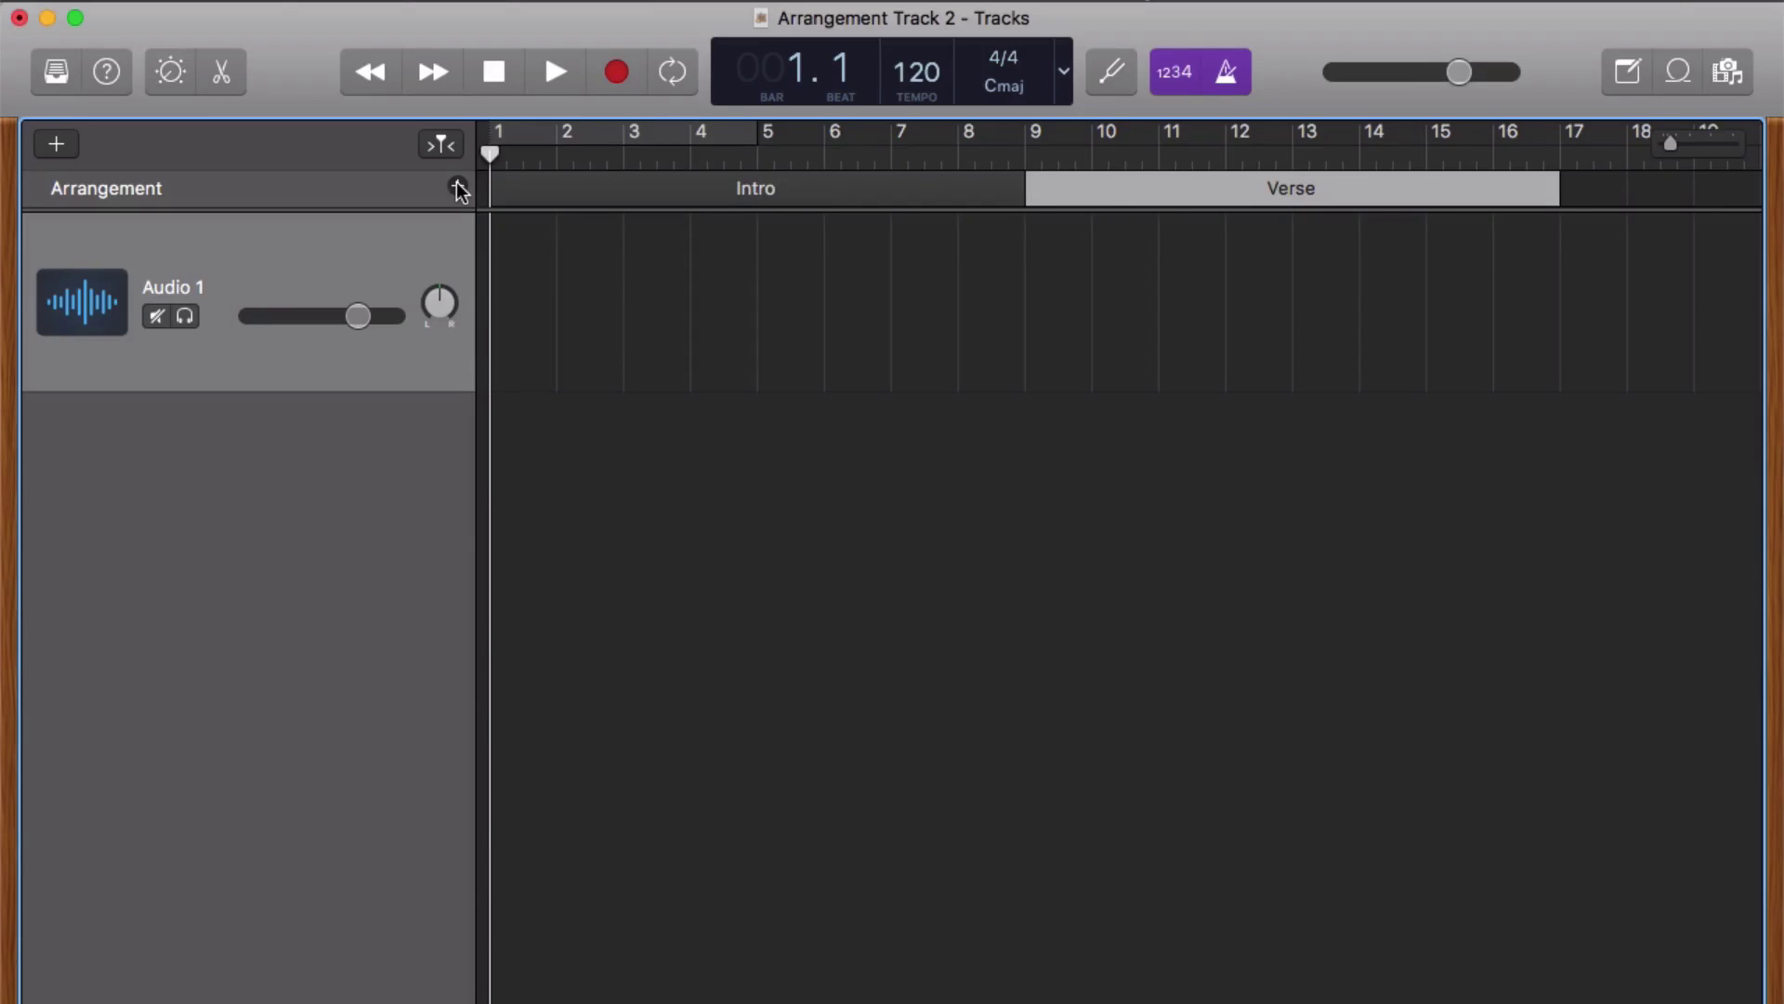
left_click(458, 190)
left_click(458, 191)
key("Return")
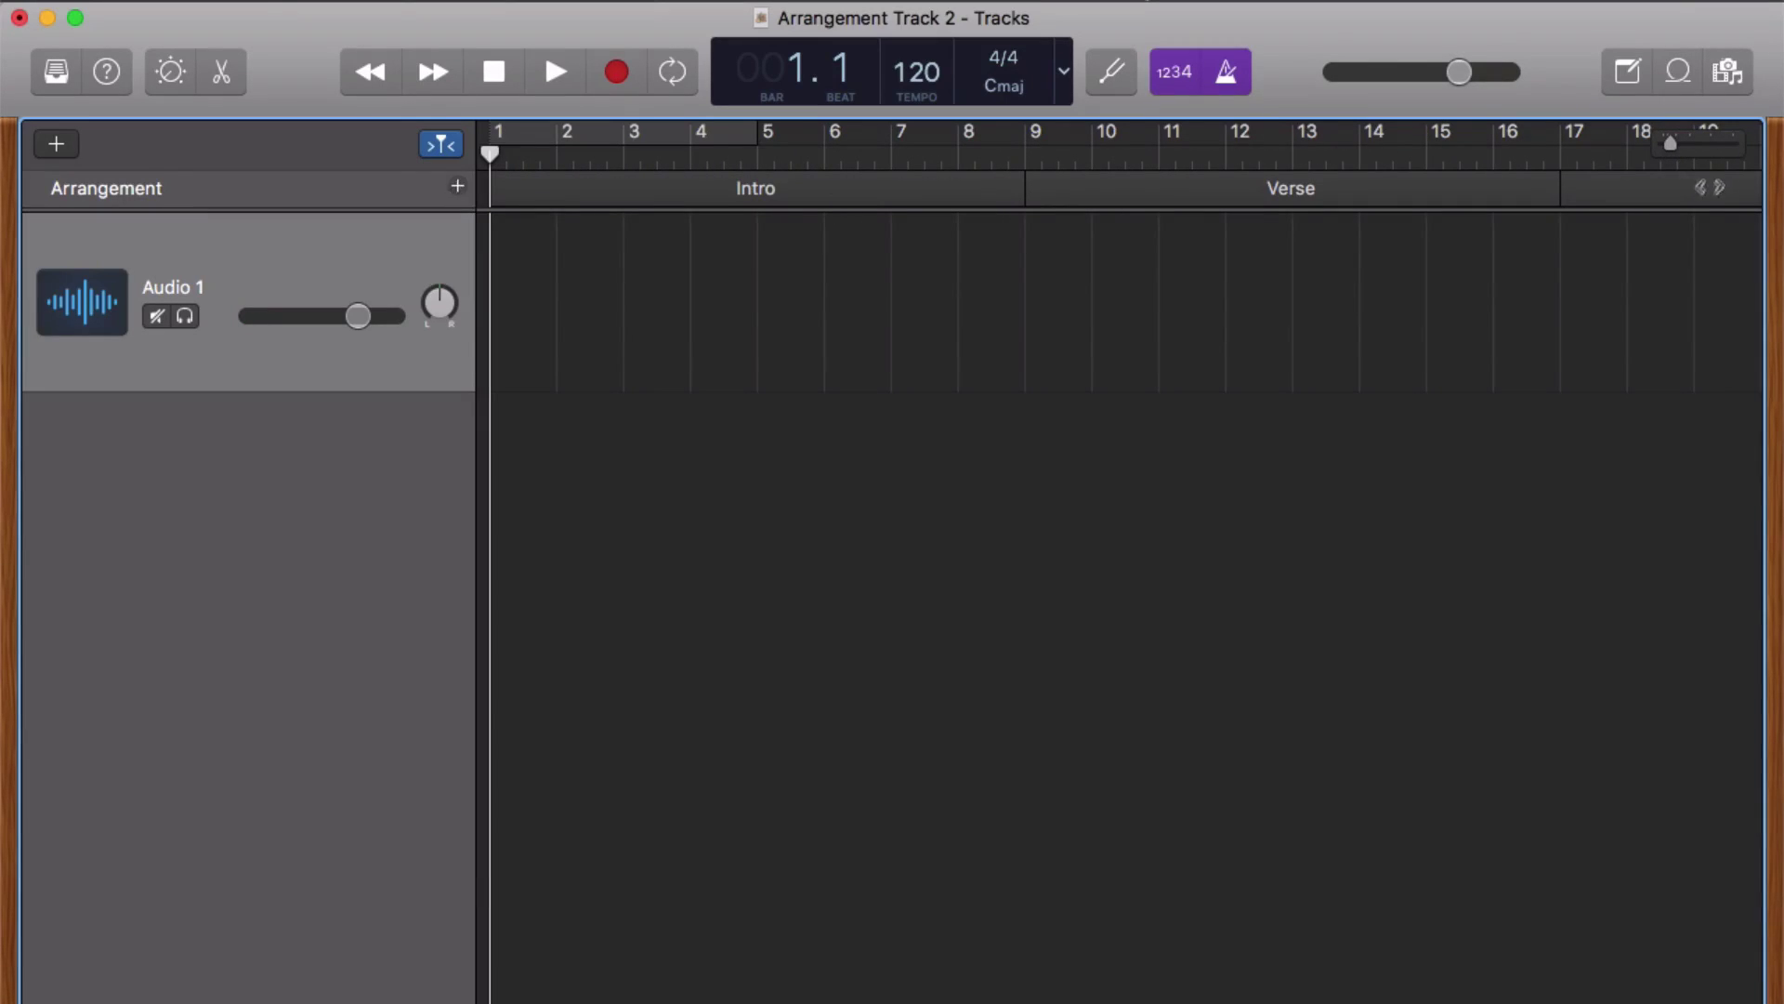
left_click_drag(1672, 145, 1662, 145)
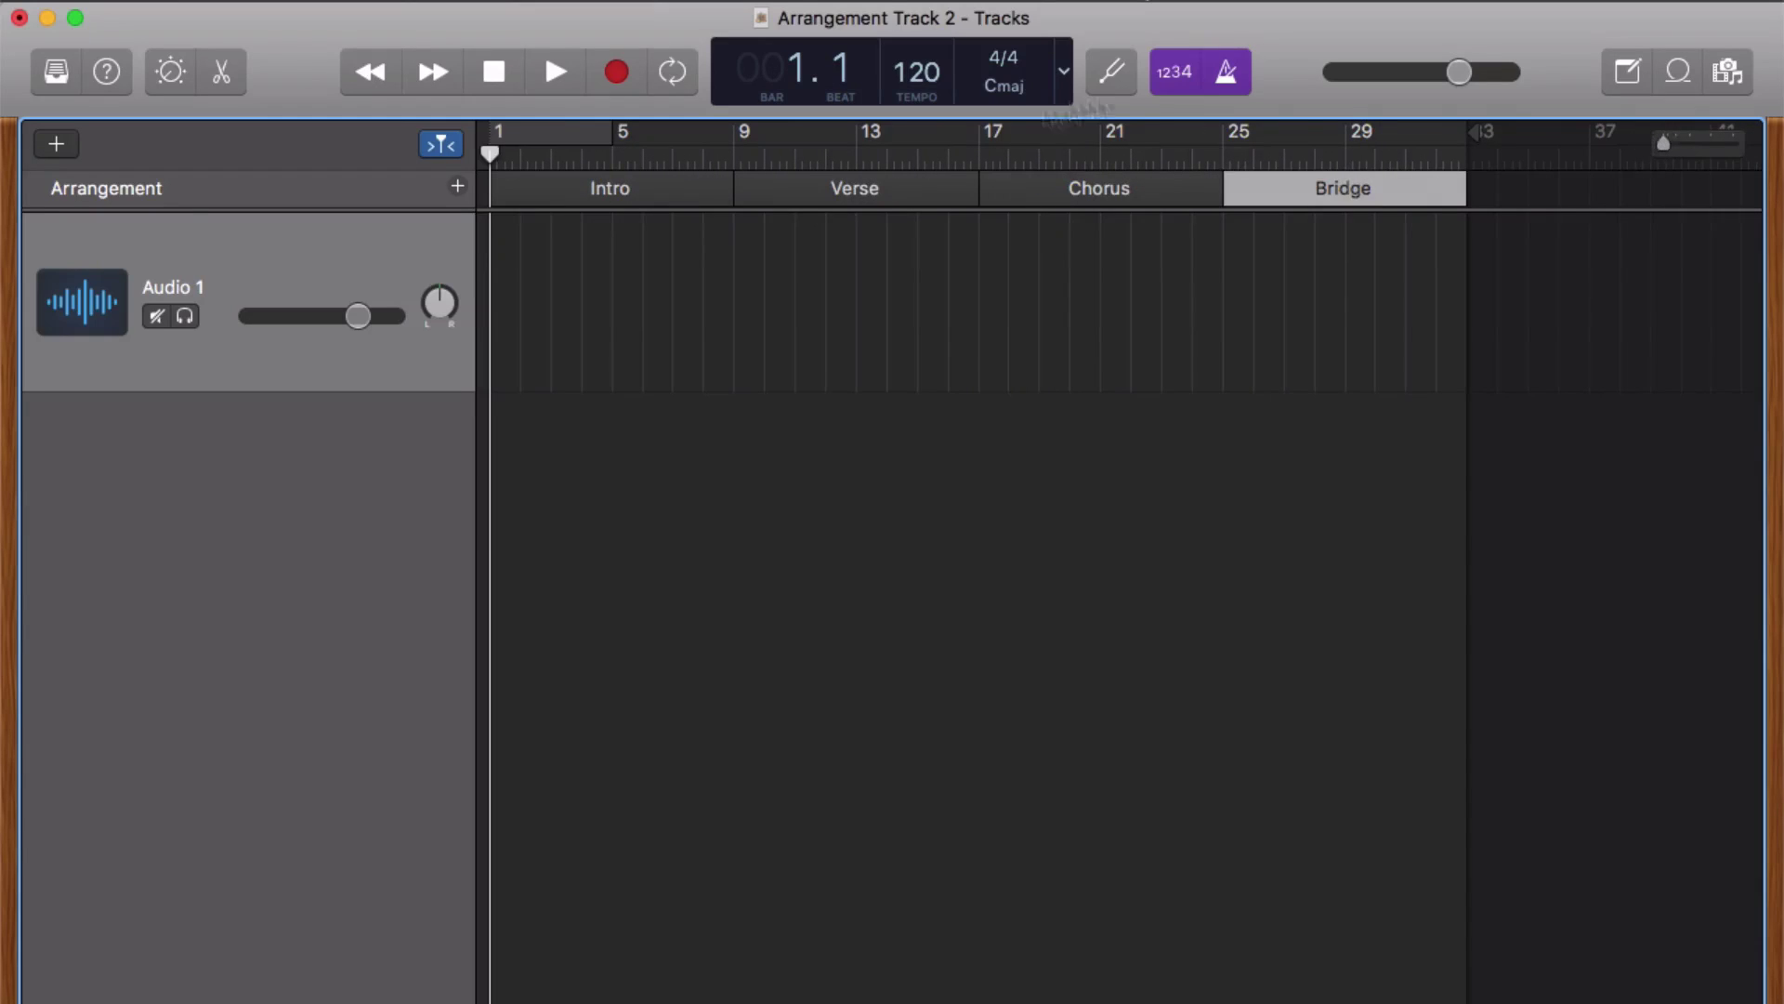
Create a Drummer track, then close the drummer editor and library
left_click(51, 146)
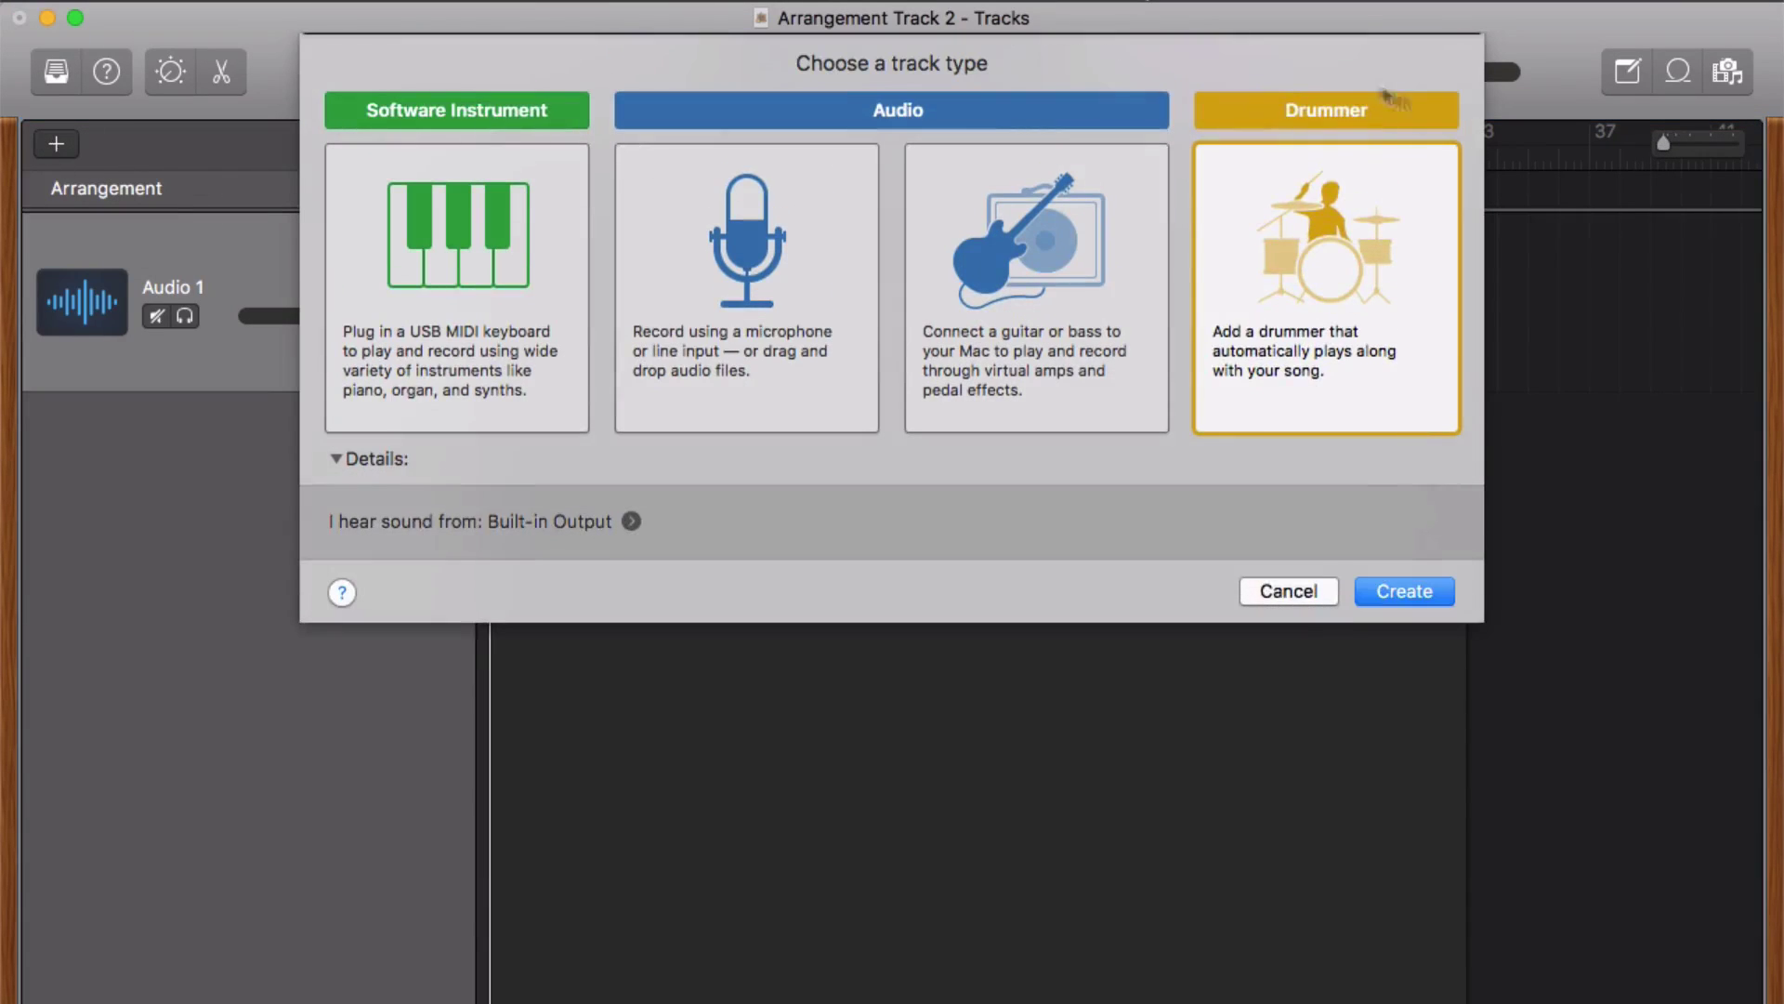
left_click(1403, 594)
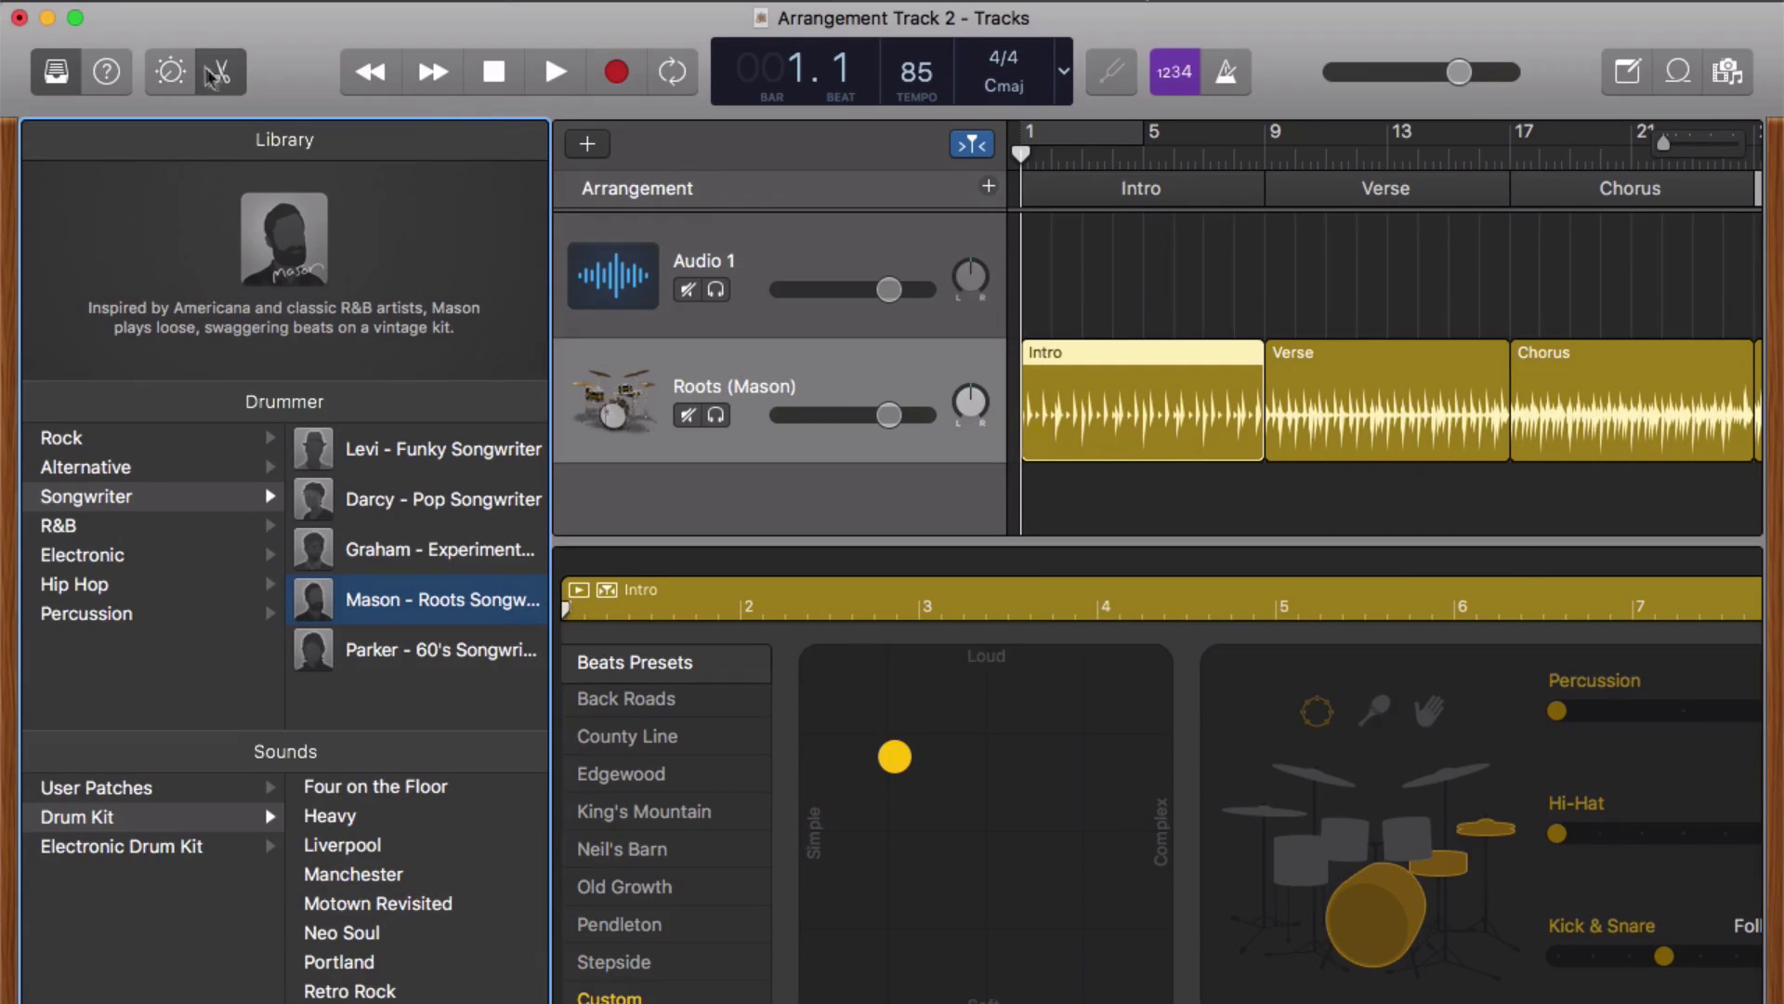
left_click(220, 73)
left_click(56, 73)
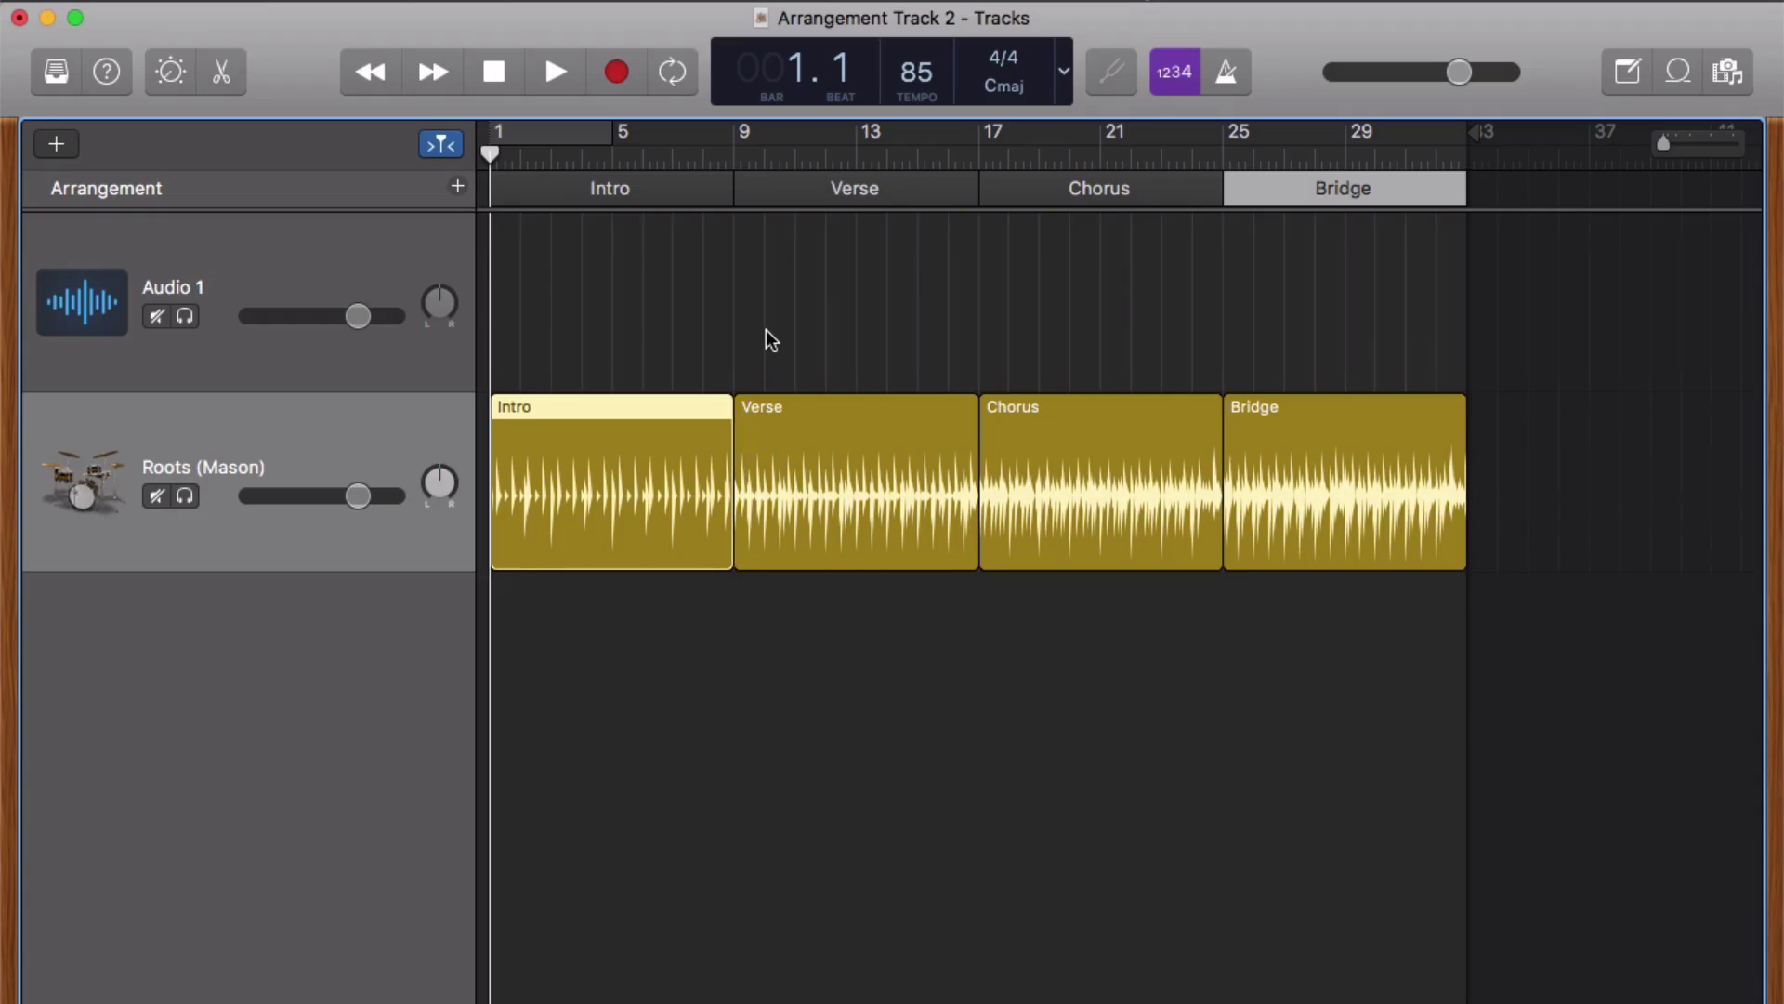
Play the drummer track from late Intro, jumping to Chorus at bar 17 and Bridge at bar 25
left_click(709, 162)
key("space")
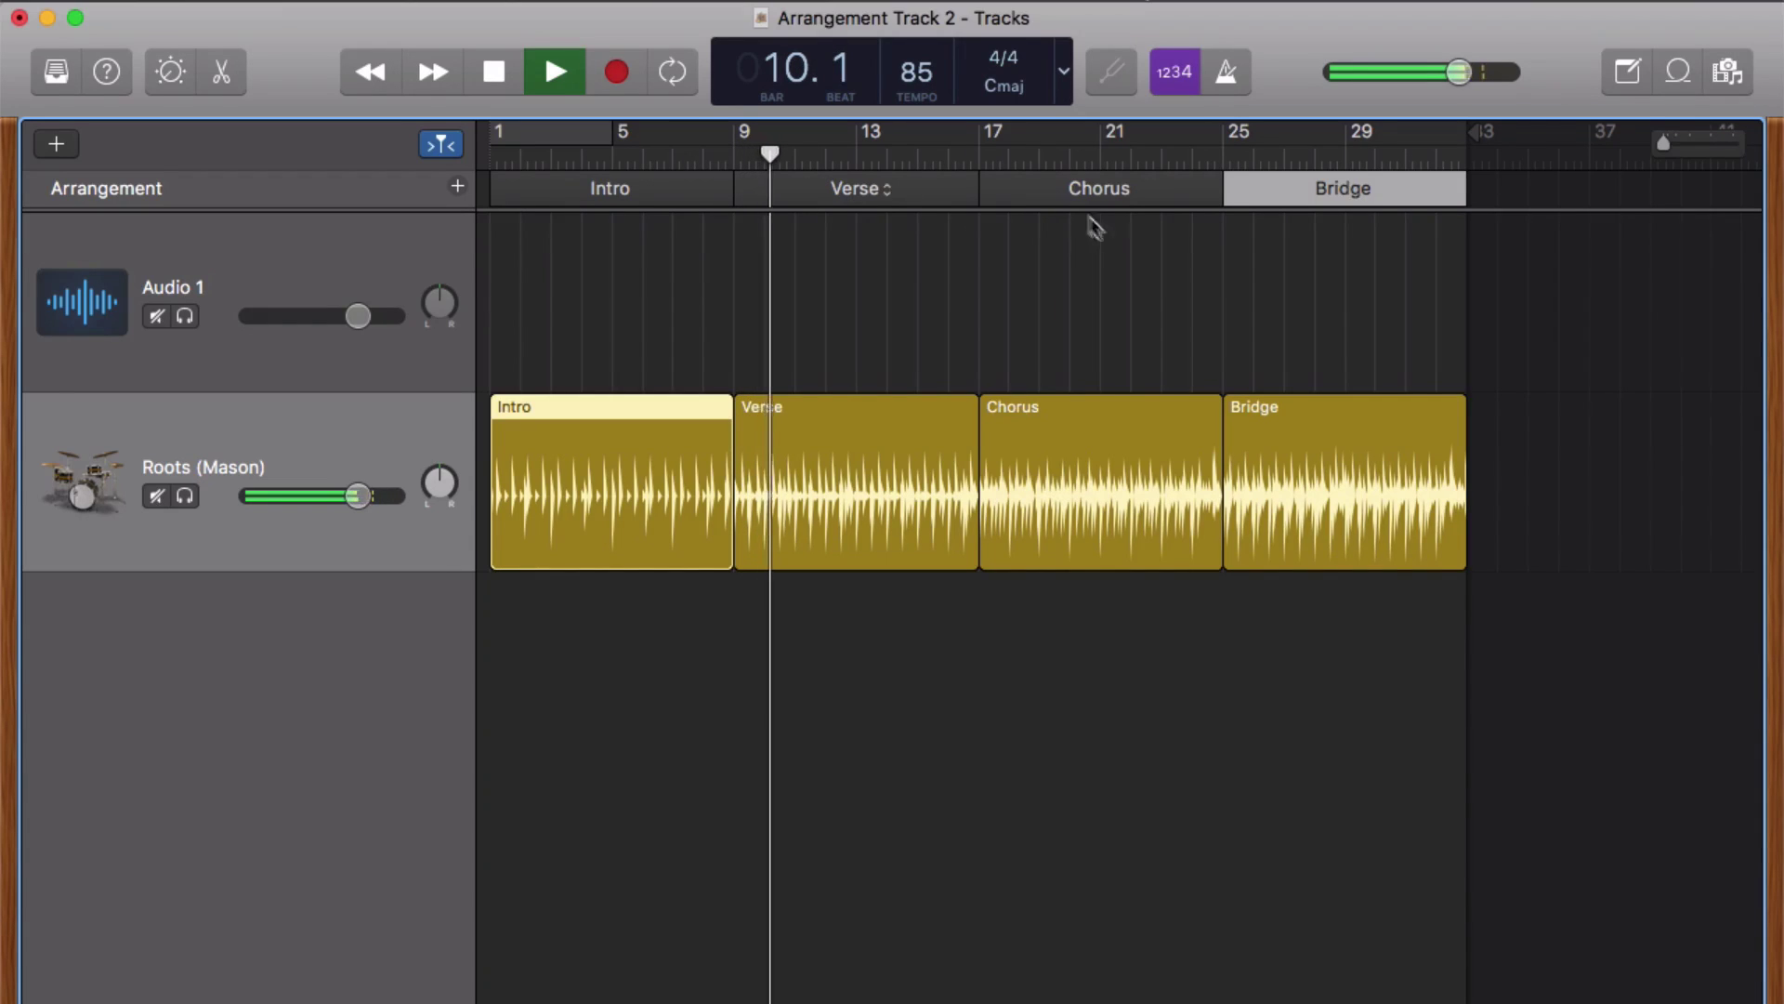
left_click(999, 160)
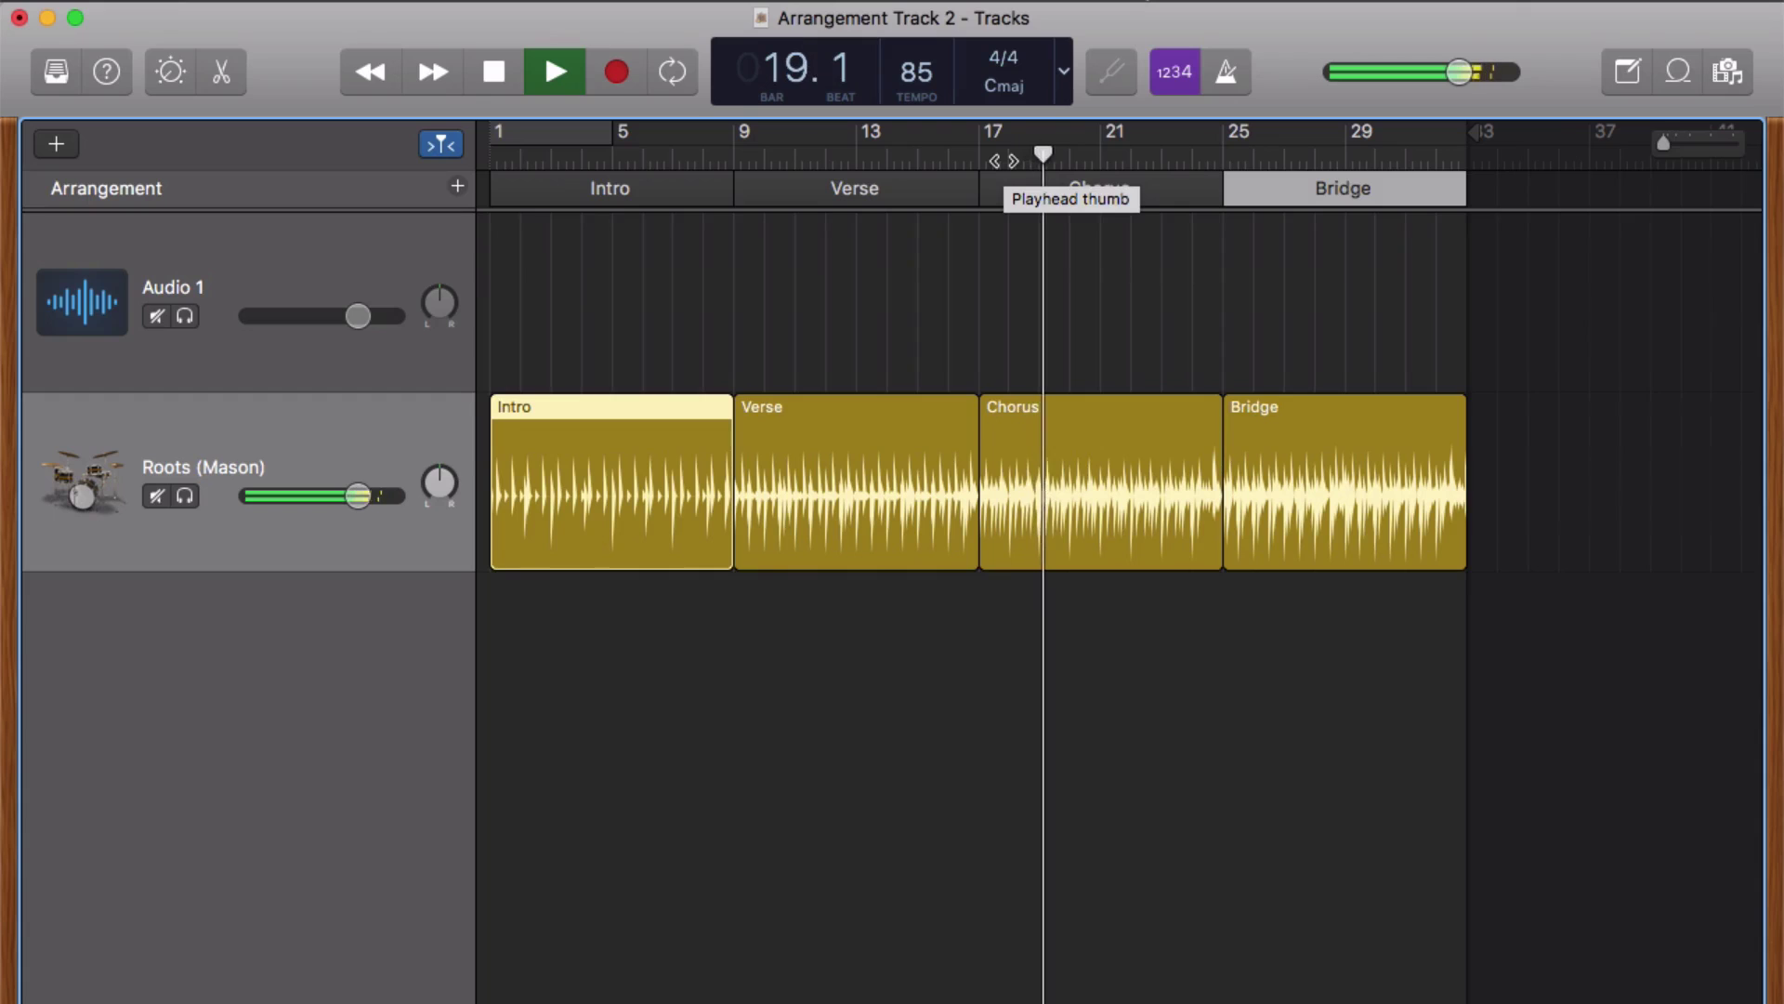
left_click(1248, 159)
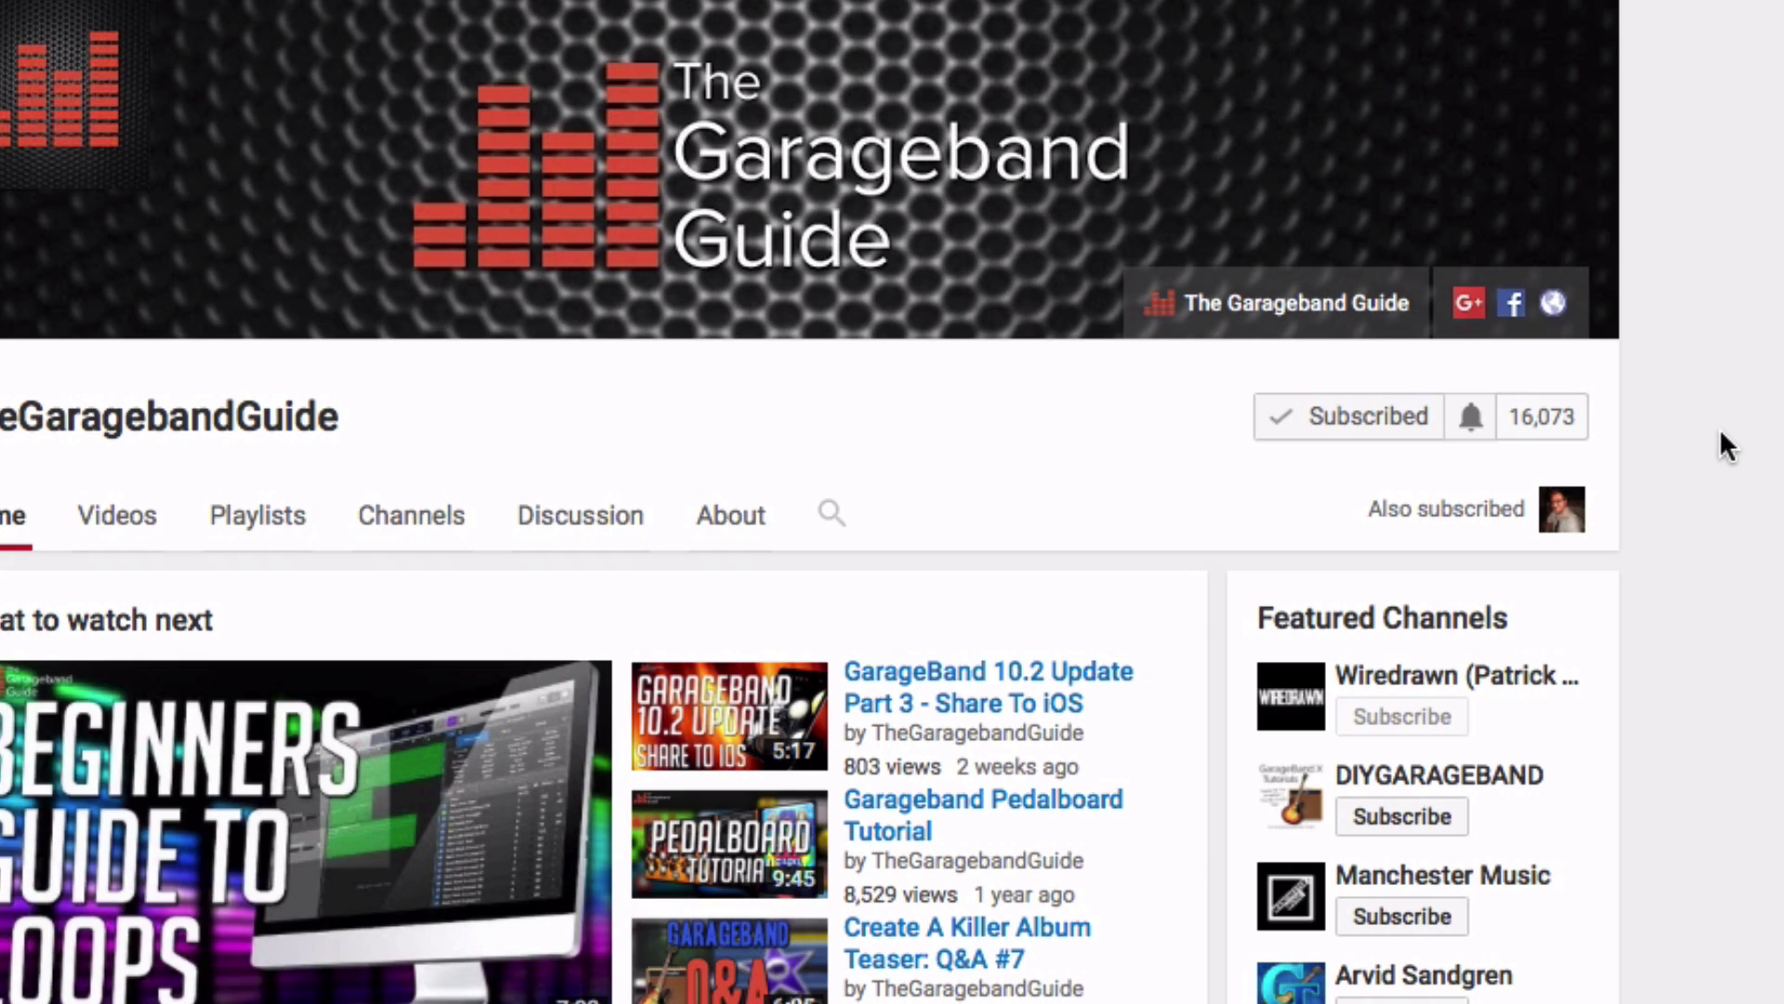
Open the notification settings for The Garageband Guide channel
left_click(1474, 418)
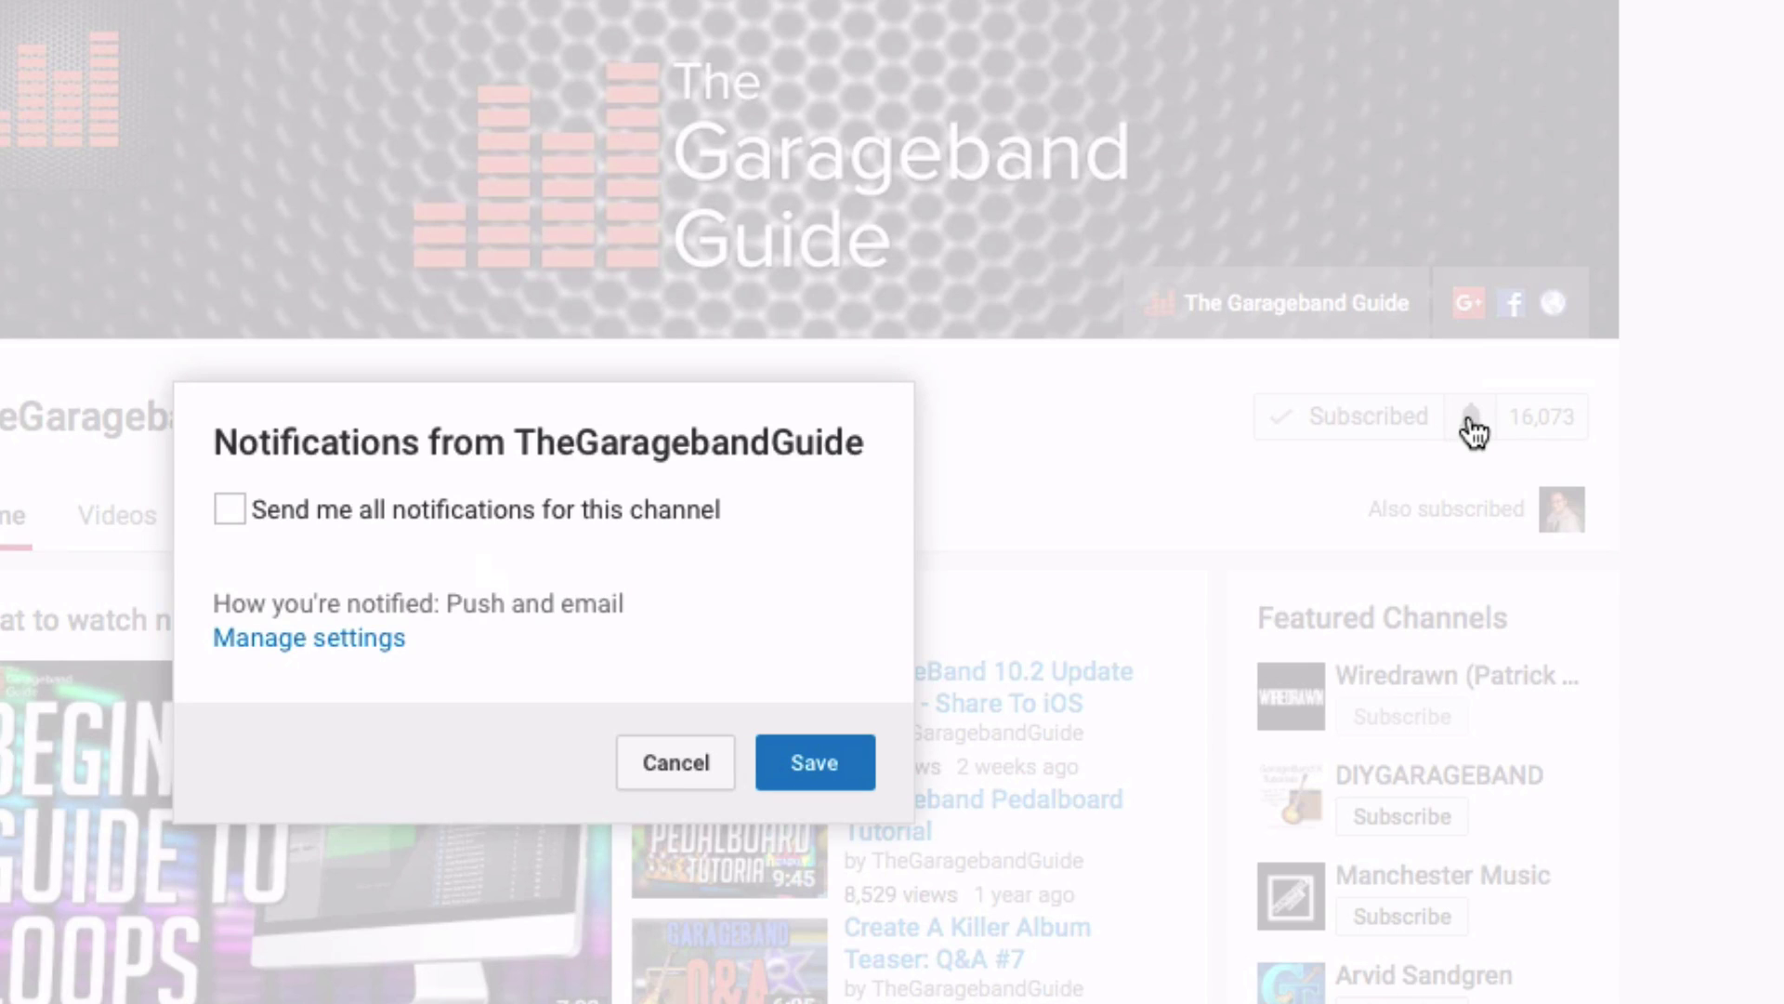